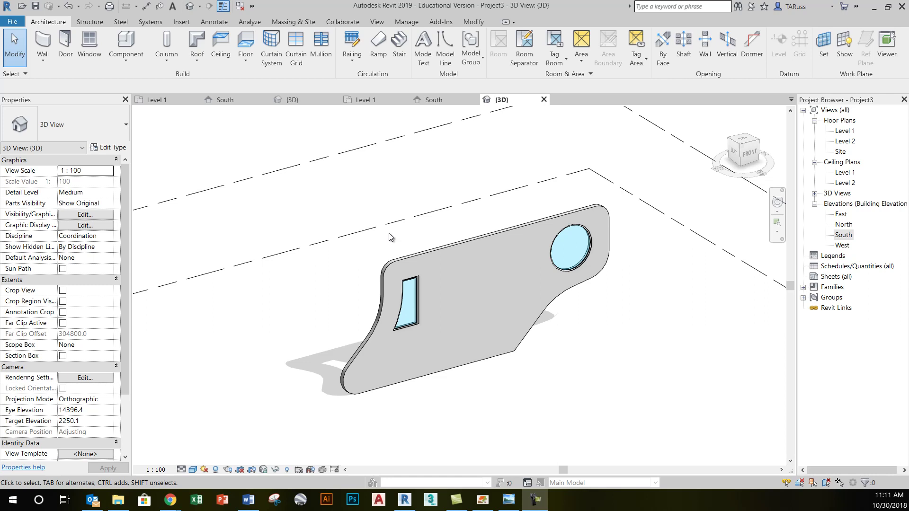
- Open the Level 1 floor plan and recentre the existing wall in view
scroll(451, 335, up, 3)
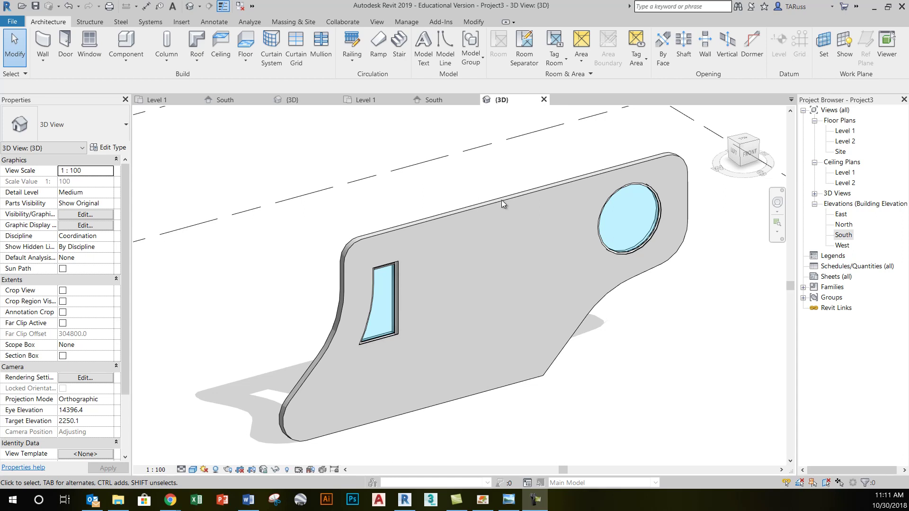
click(815, 162)
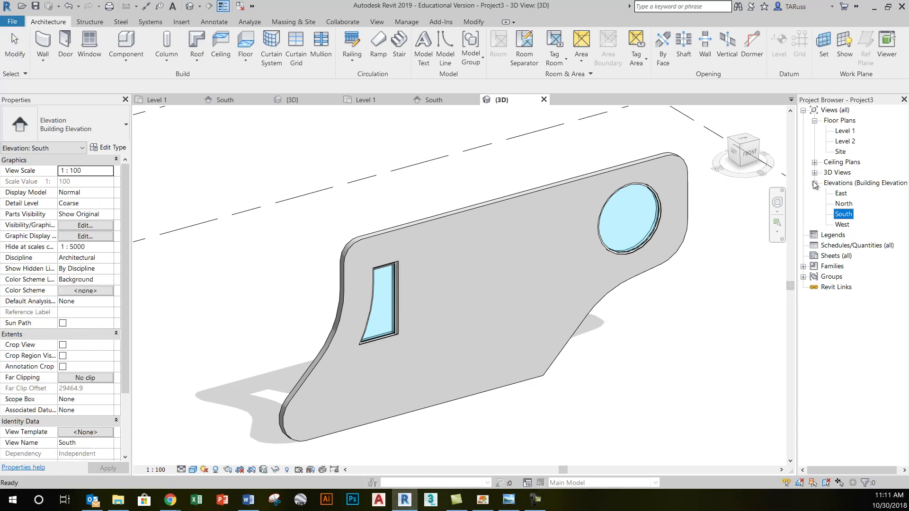
double_click(843, 132)
scroll(538, 309, down, 3)
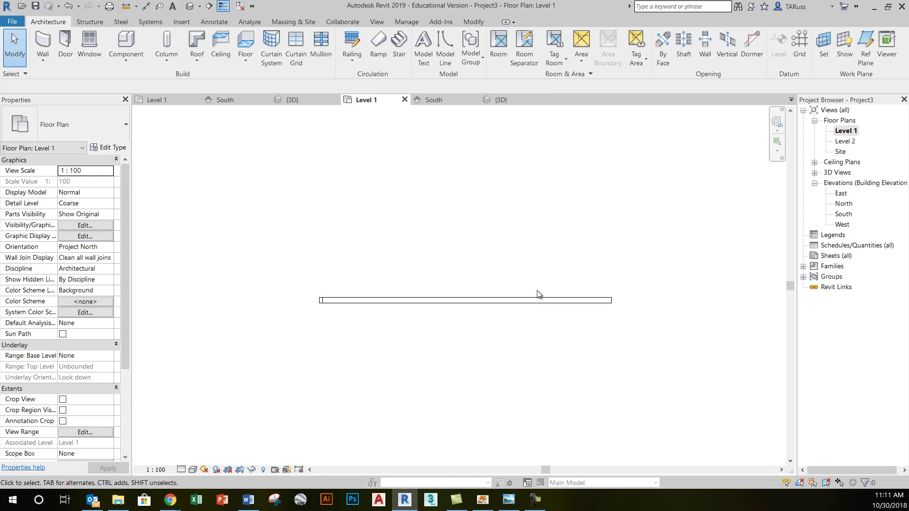
scroll(431, 327, up, 1)
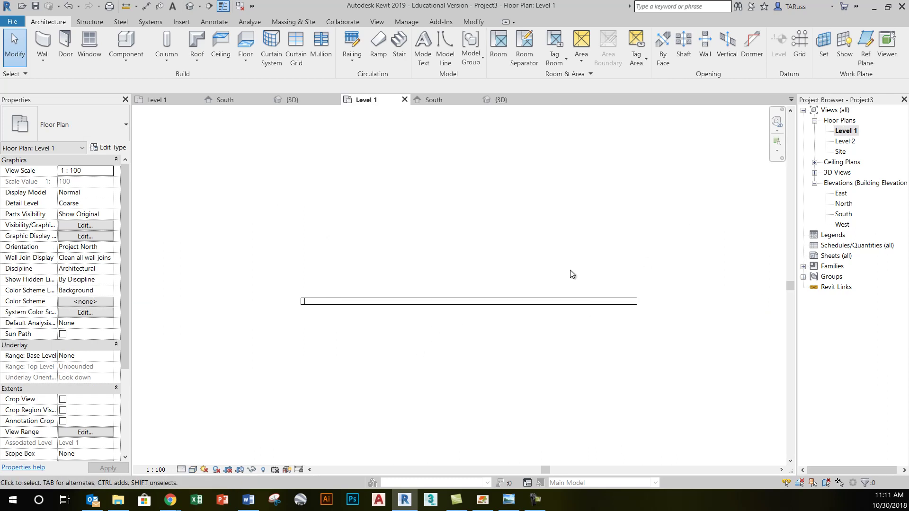
middle_drag(550, 280, 538, 296)
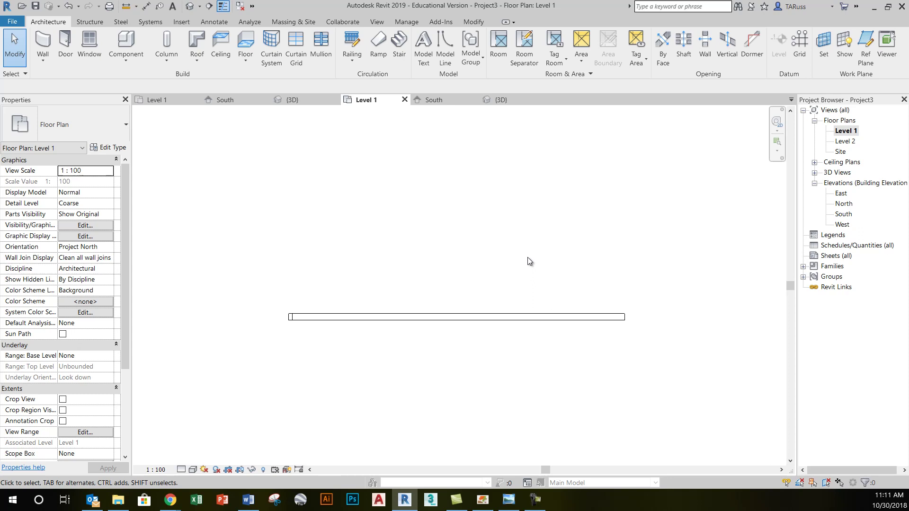
- Start a new wall using the Basic Wall Generic - 200mm type
click(49, 46)
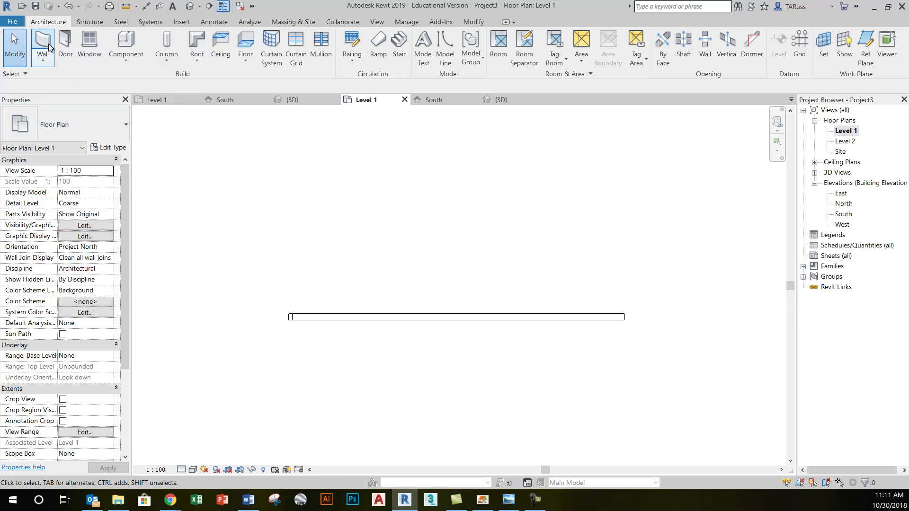
click(522, 291)
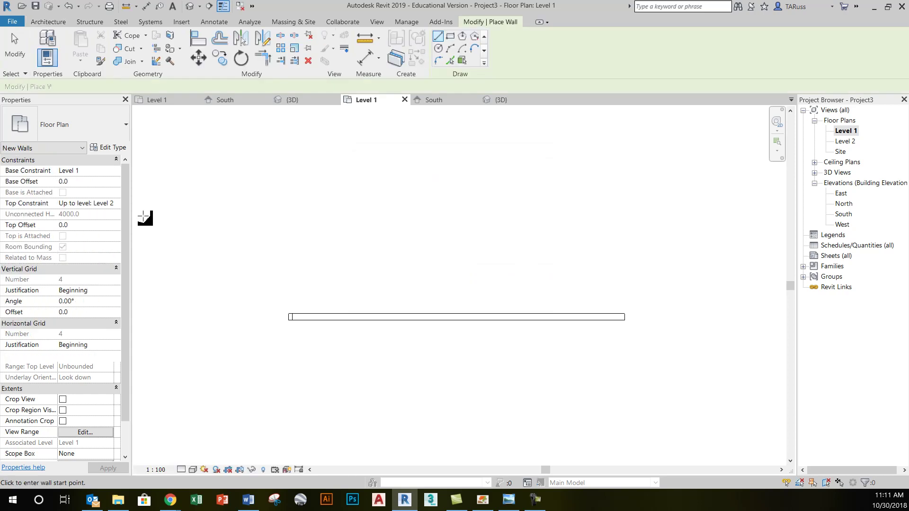
click(99, 138)
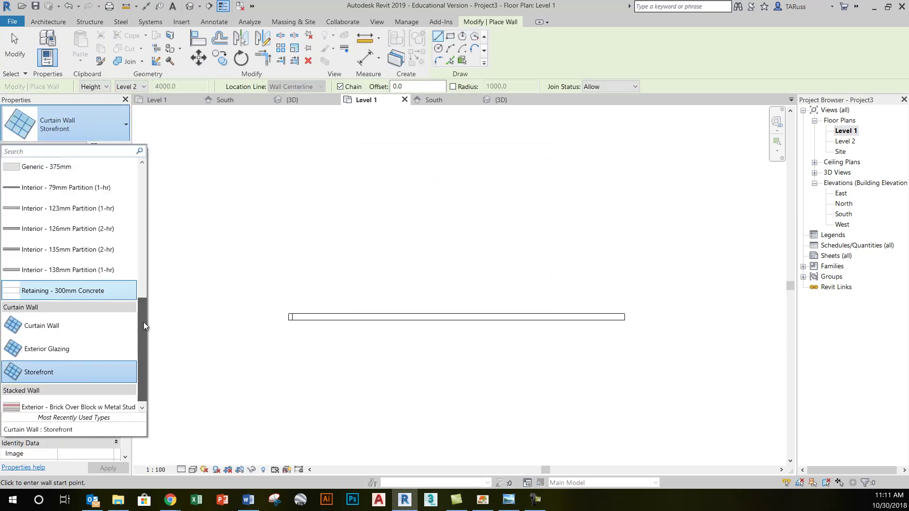
drag(143, 322, 159, 249)
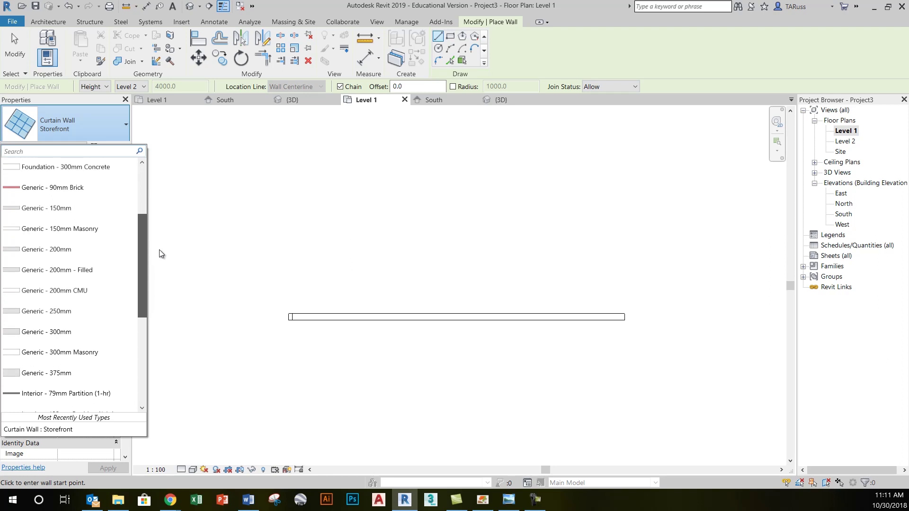
click(55, 250)
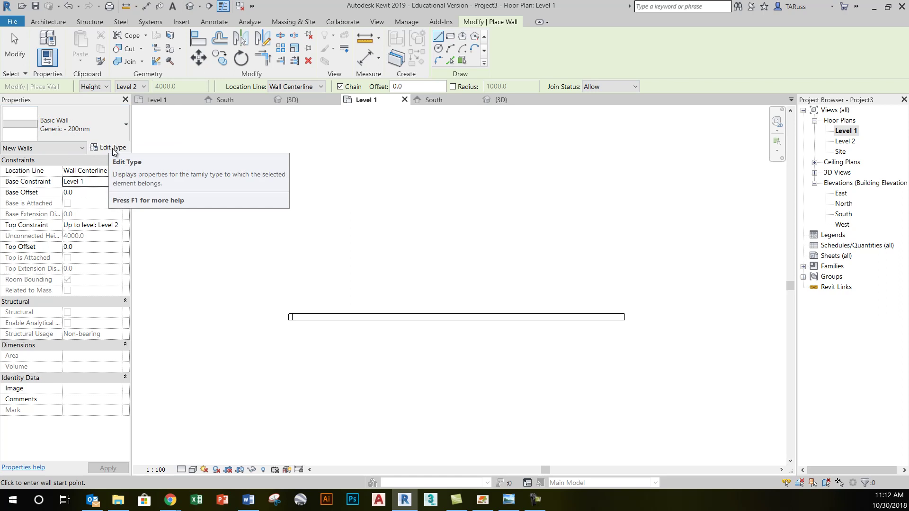
- Duplicate Generic - 200mm as a new wall type named 'wall roof' and apply it
click(112, 148)
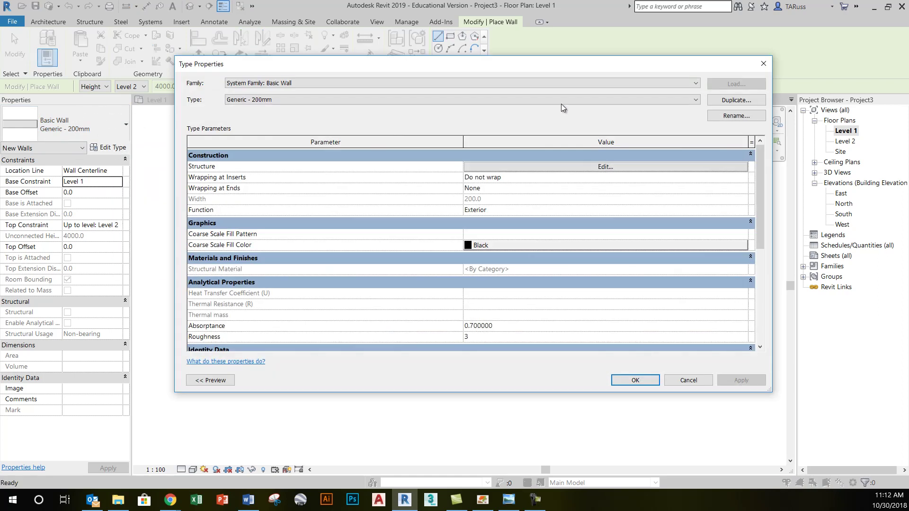
click(728, 103)
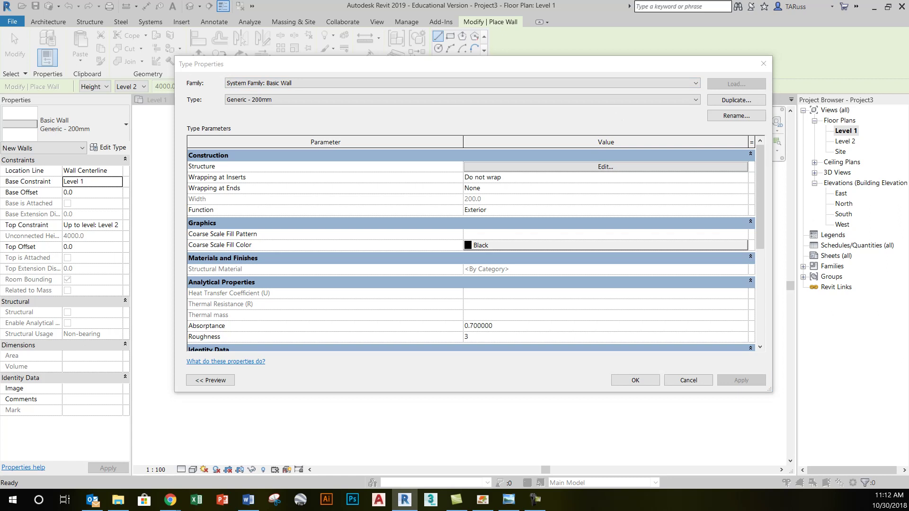
drag(488, 92, 335, 152)
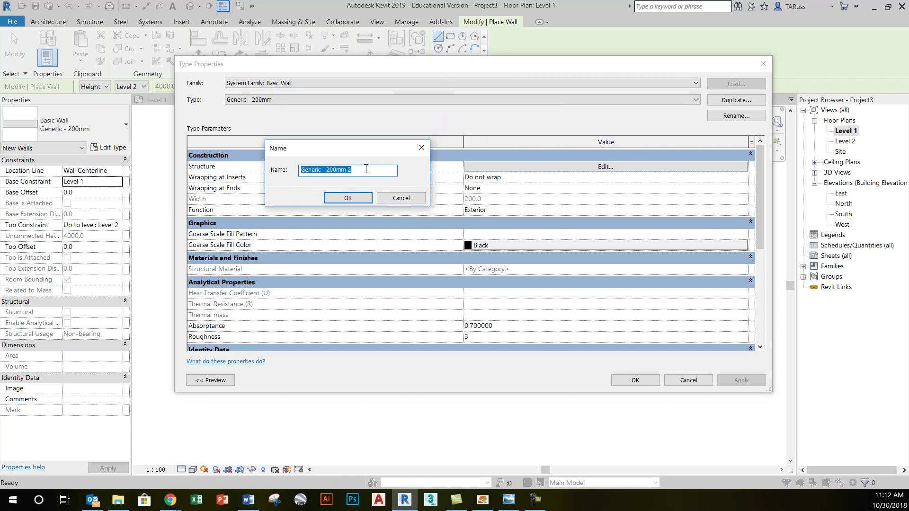
text(wall roof)
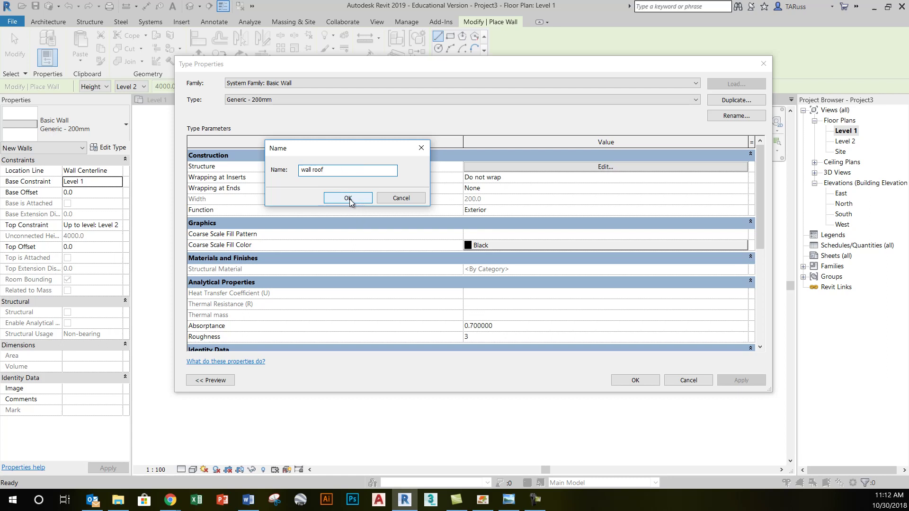
click(349, 199)
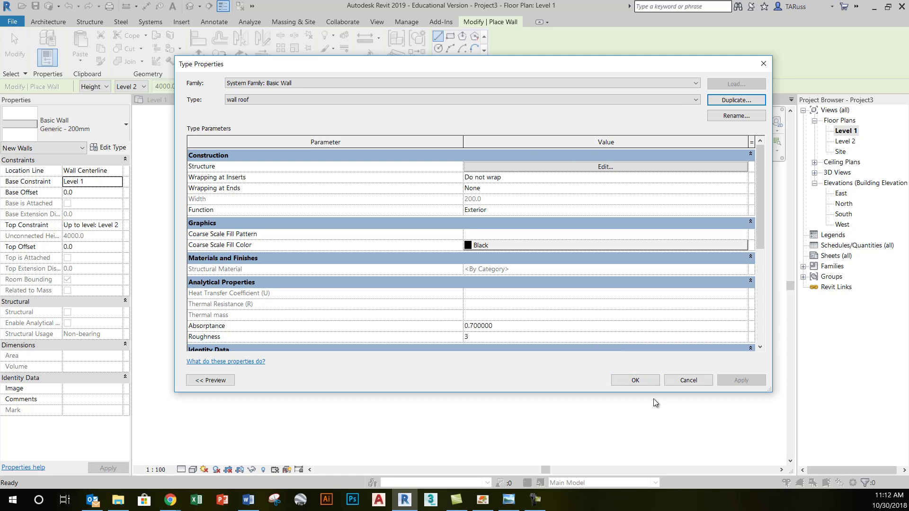
click(634, 381)
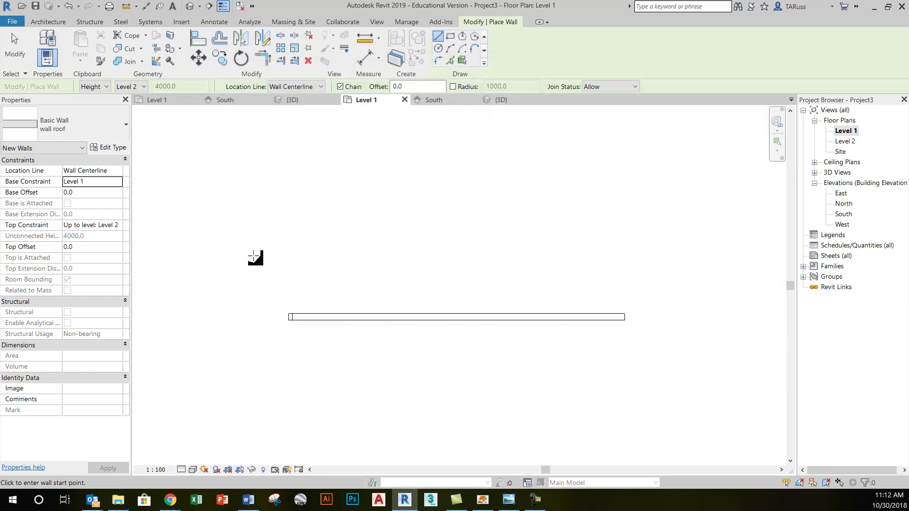
- Draw a straight wall roof wall below the existing custom wall in plan
click(258, 351)
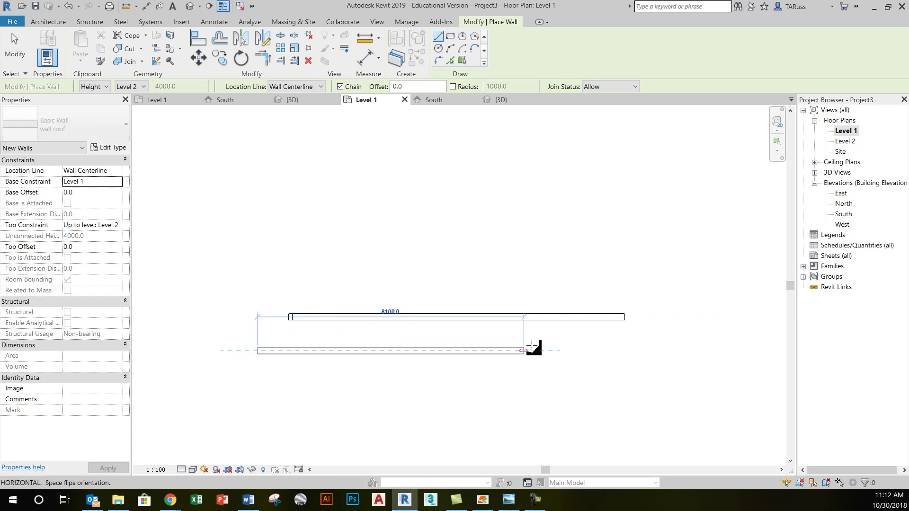
click(682, 351)
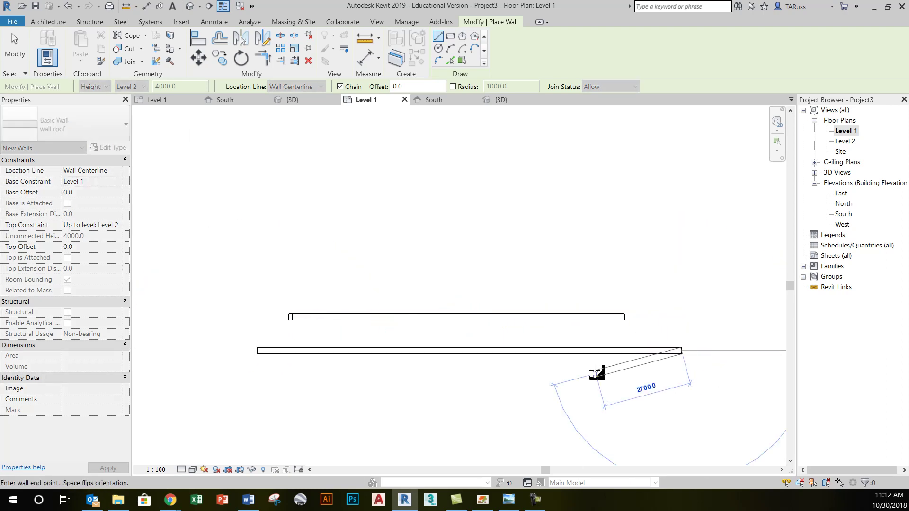
key(Escape)
key(Escape)
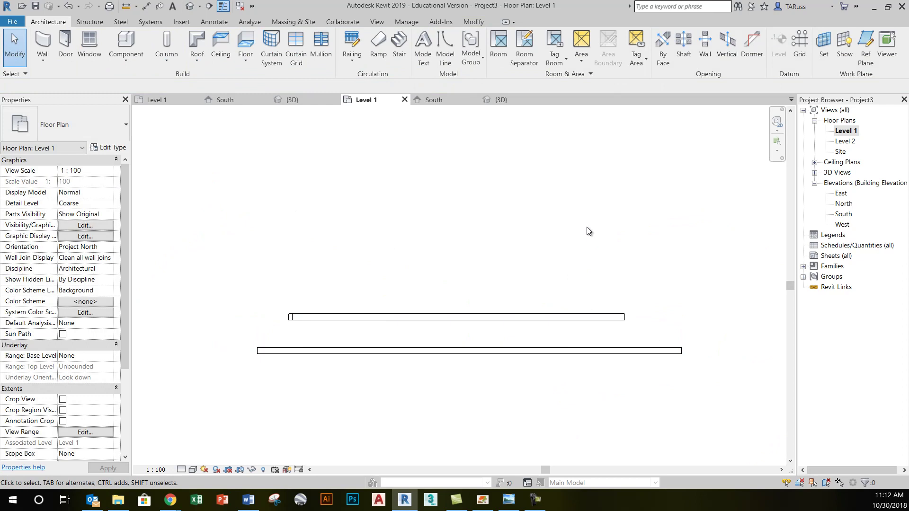
scroll(654, 245, down, 1)
scroll(654, 245, down, 1)
scroll(582, 274, up, 1)
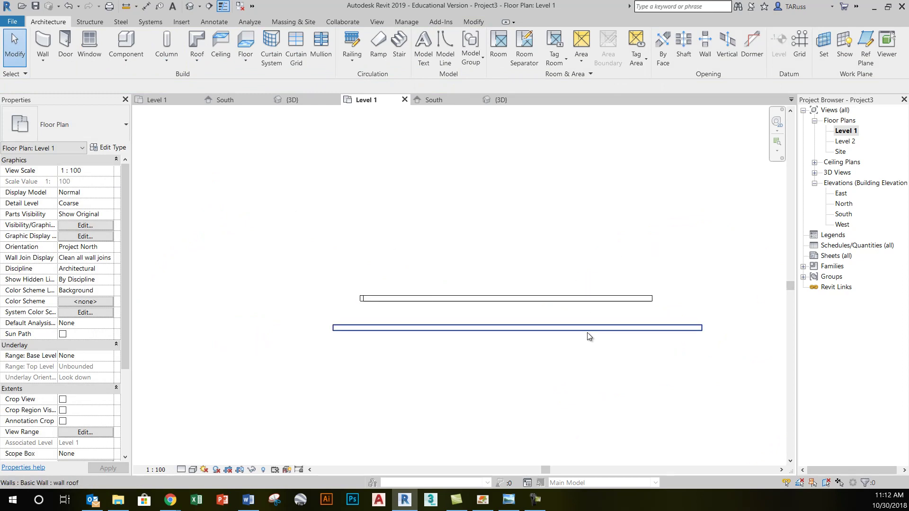
- Check the new wall in the 3D view, then open the South elevation
click(190, 6)
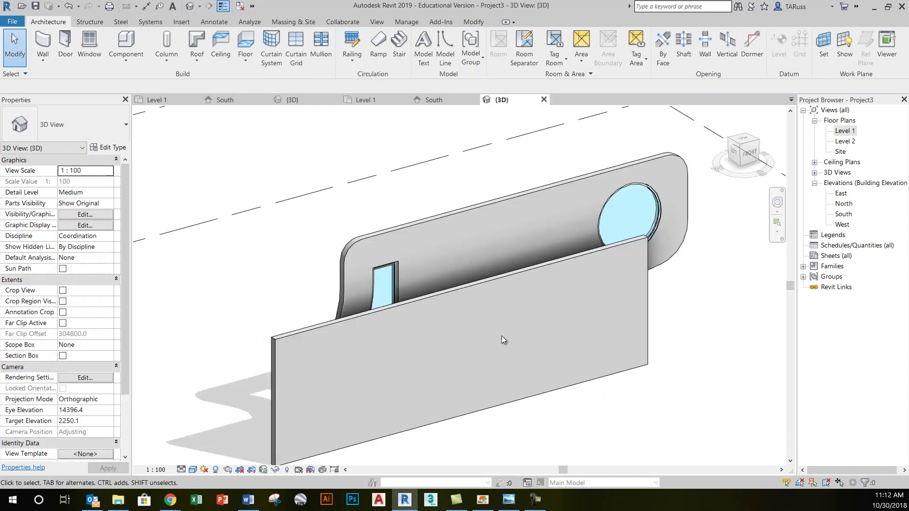
shift+middle_drag(554, 326, 567, 275)
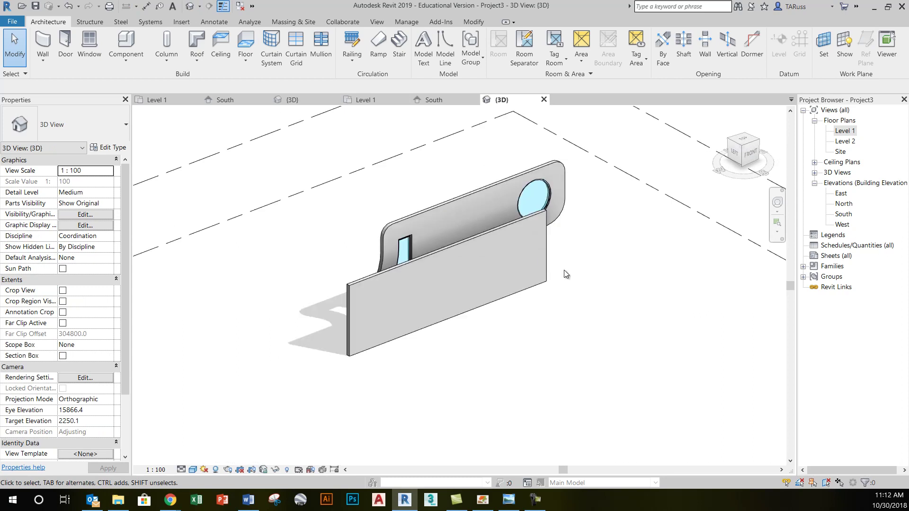
double_click(844, 215)
scroll(623, 298, down, 5)
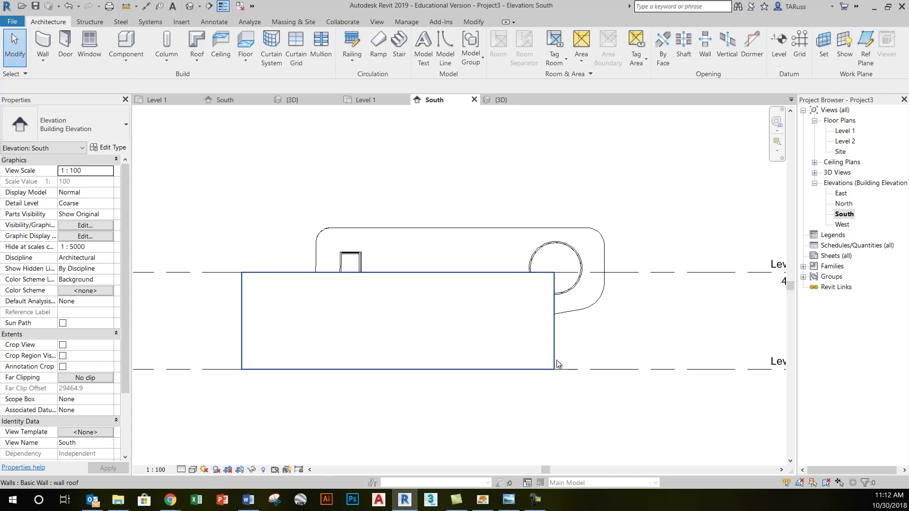
- Open the new wall's profile for editing and delete its rectangular sketch lines
click(557, 364)
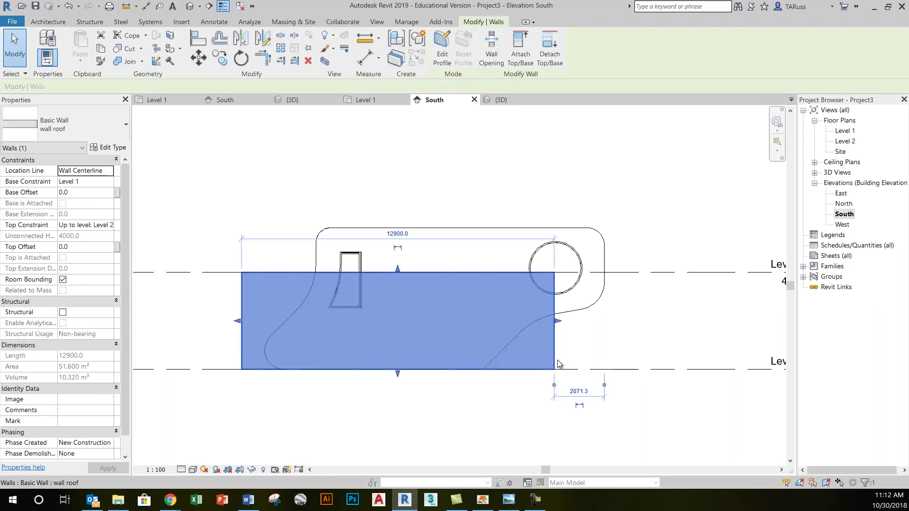
click(442, 56)
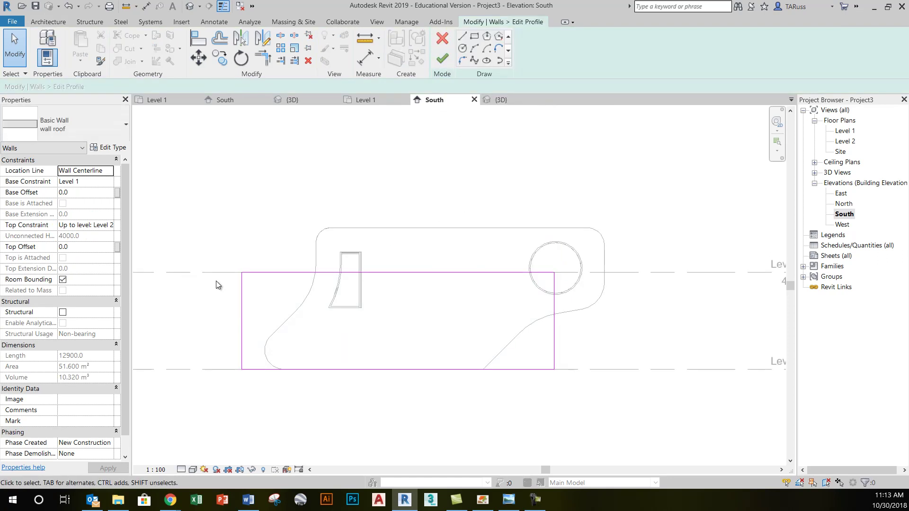
mouse_move(204, 148)
mouse_down()
mouse_move(254, 290)
mouse_move(390, 402)
mouse_move(590, 412)
mouse_up()
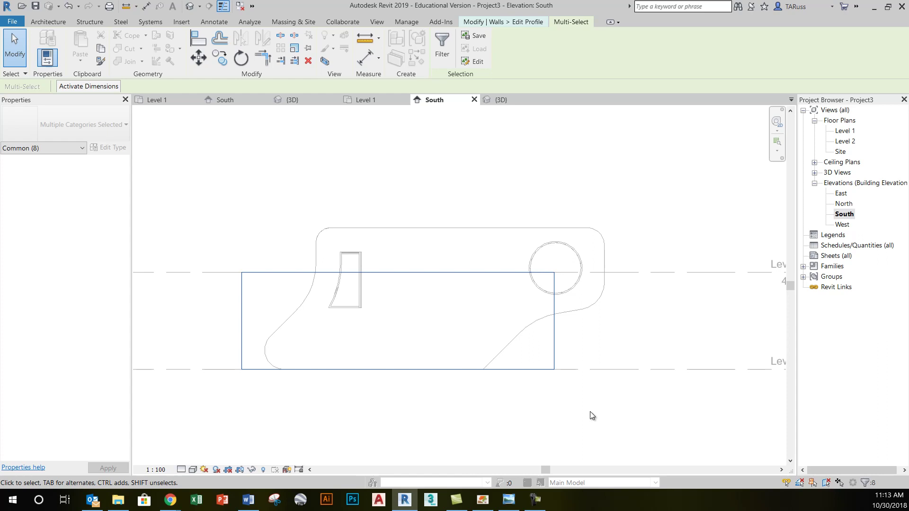
key(Delete)
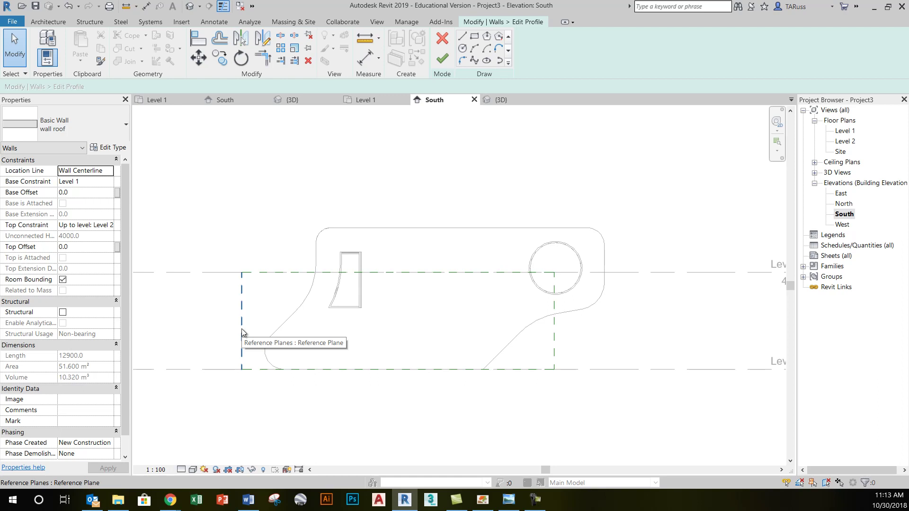
- Use Pick Lines to trace the custom wall outline's lower-left arcs, left side and top edge
click(508, 52)
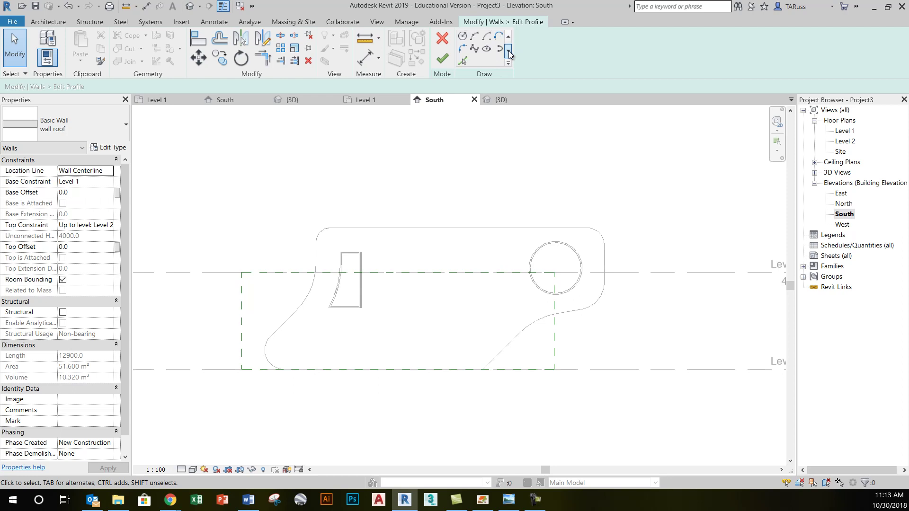
click(463, 62)
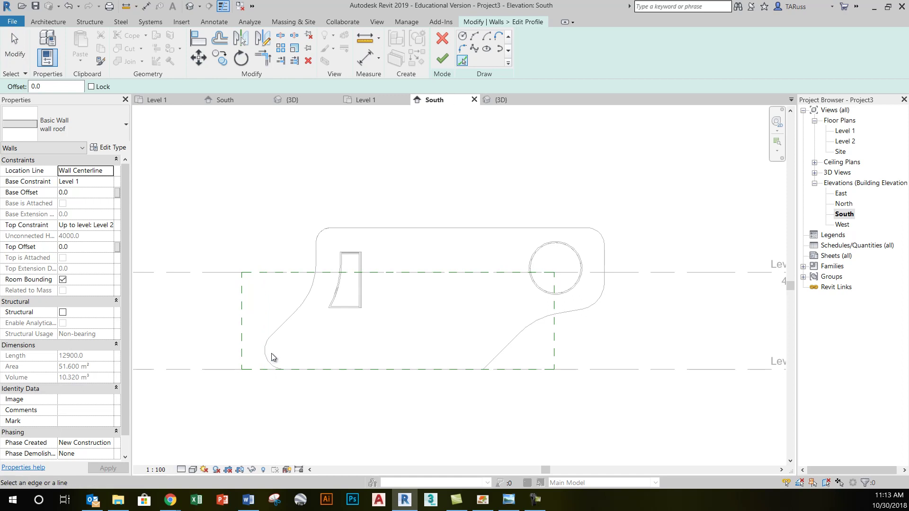
scroll(271, 355, up, 4)
click(258, 355)
click(282, 288)
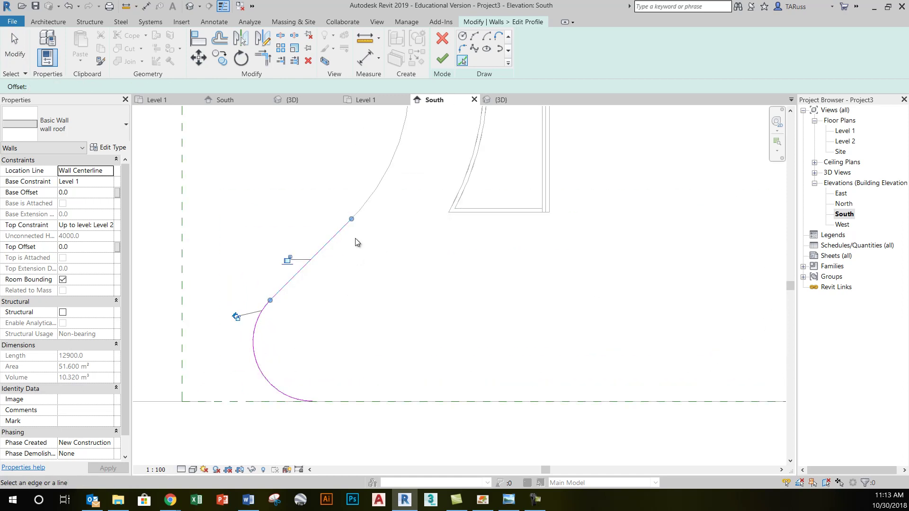
scroll(355, 242, down, 3)
click(342, 312)
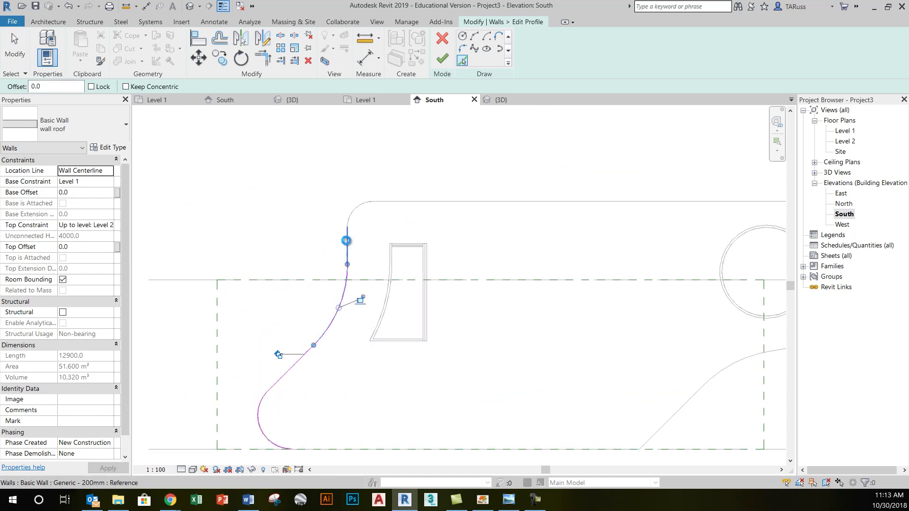
click(348, 244)
click(359, 205)
click(397, 202)
- Trace the right edge, lower-right arc, S-curve, diagonal and bottom level line into the profile
middle_drag(568, 237, 377, 237)
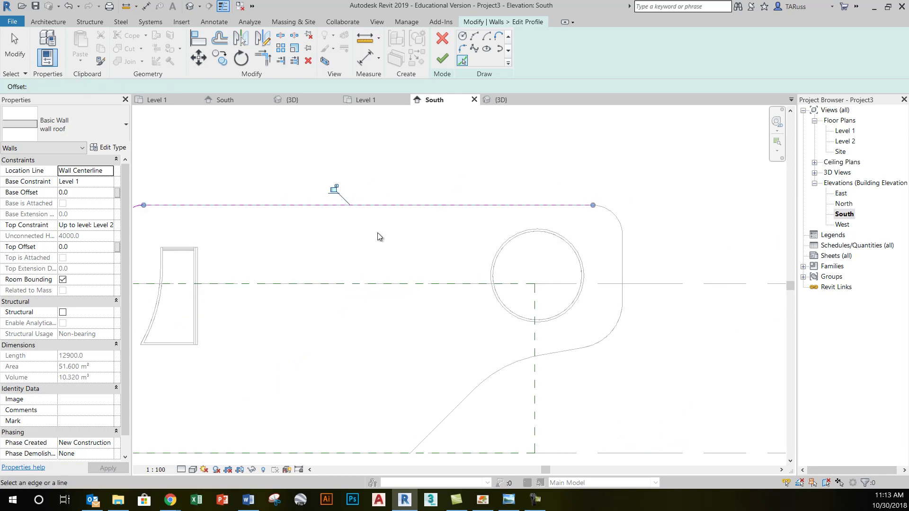
scroll(629, 200, up, 3)
click(585, 232)
click(604, 303)
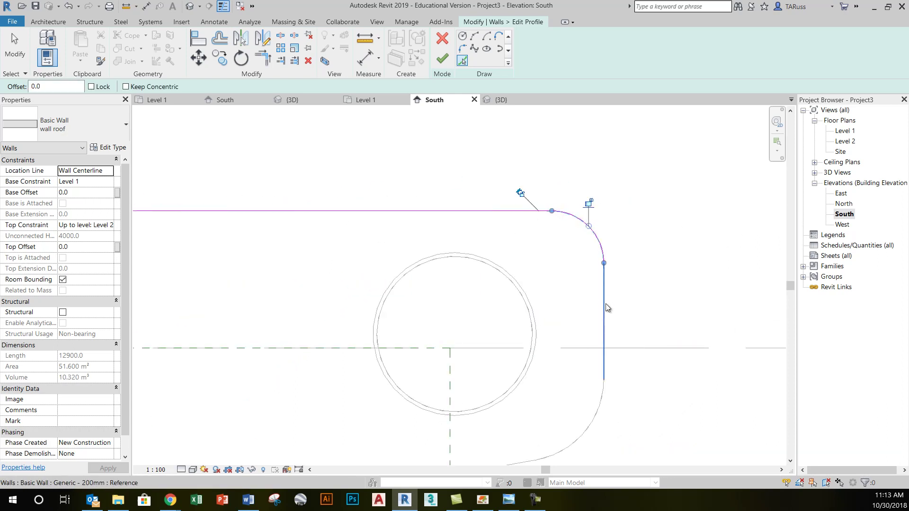
mouse_move(582, 455)
middle_down()
mouse_move(663, 321)
mouse_move(629, 264)
middle_up()
click(629, 267)
click(568, 288)
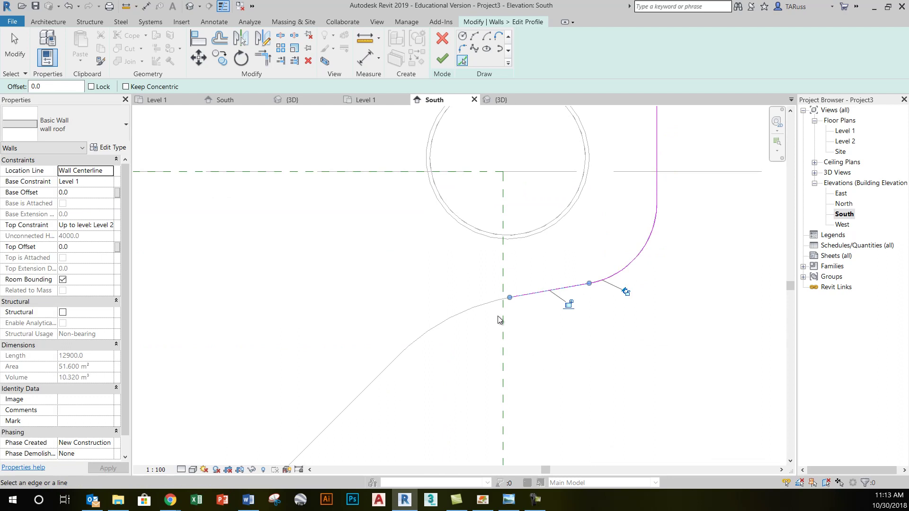
click(484, 306)
middle_drag(500, 352, 679, 197)
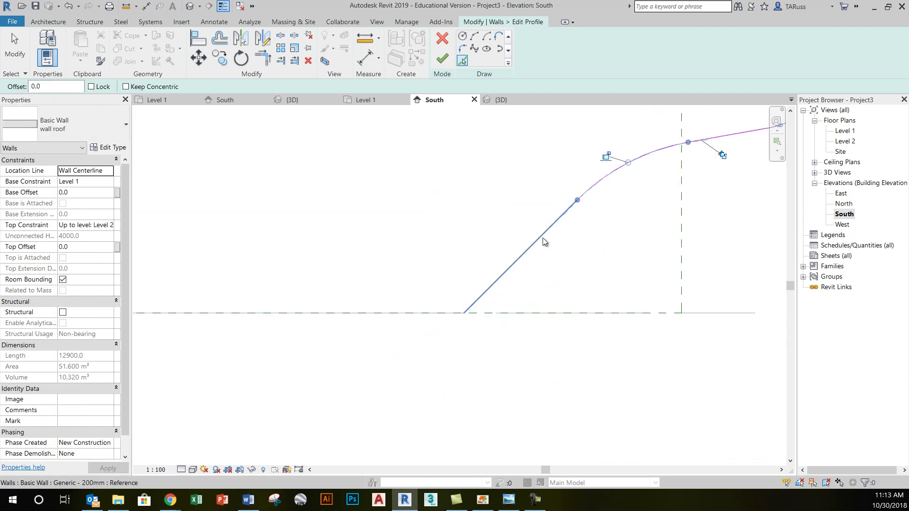
click(543, 238)
click(440, 313)
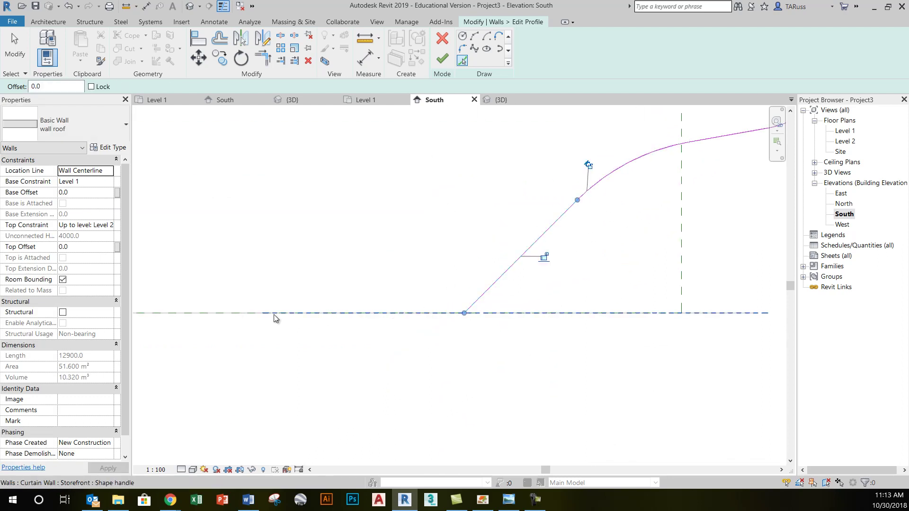
scroll(330, 319, down, 5)
middle_drag(320, 272, 426, 297)
scroll(350, 298, up, 1)
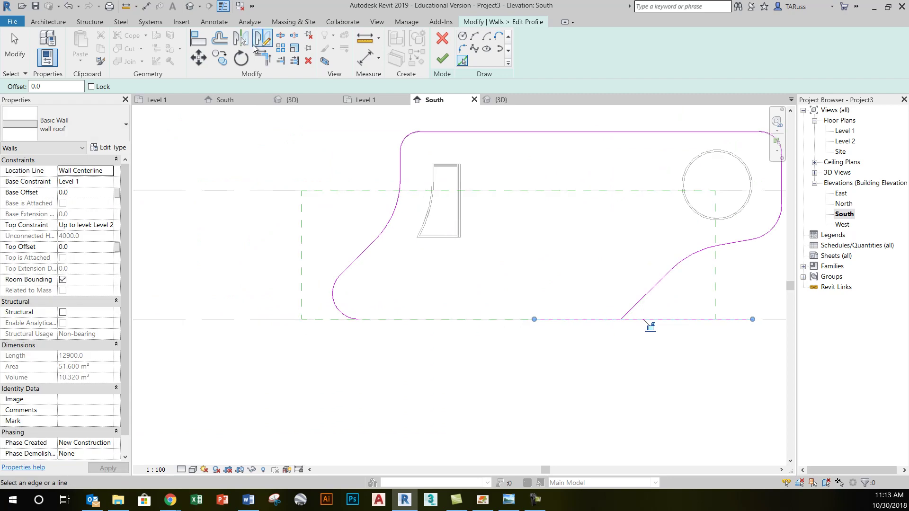
- Trim/extend the bottom line to corners with the lower-left arc and the diagonal edge
click(262, 57)
click(341, 319)
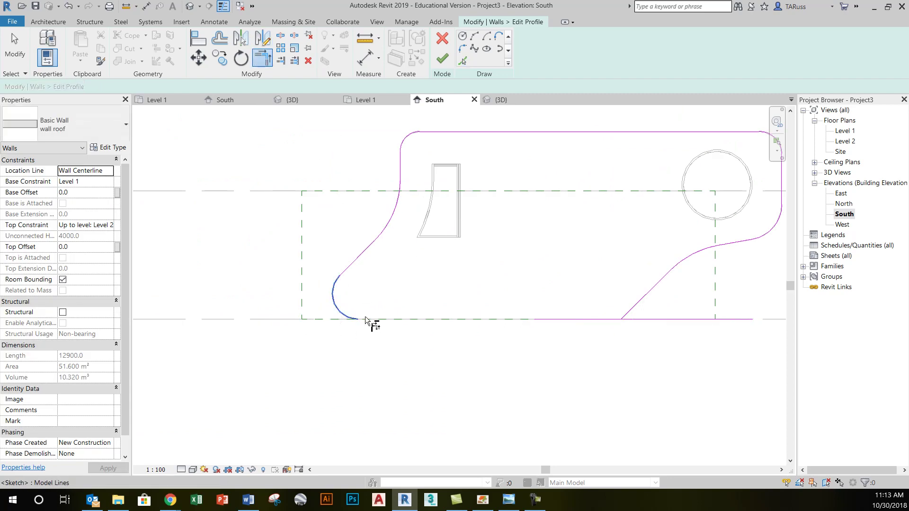
click(561, 318)
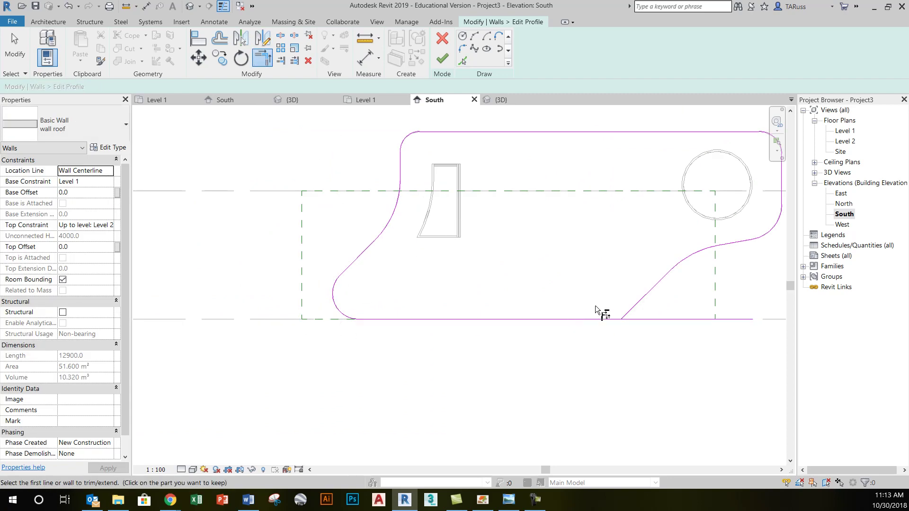
click(265, 61)
click(538, 319)
scroll(539, 319, down, 2)
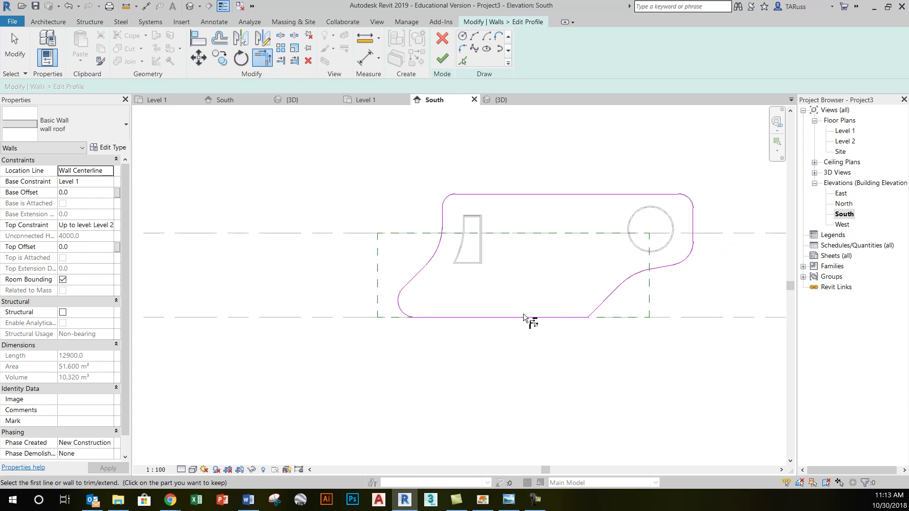
middle_drag(578, 251, 516, 294)
scroll(516, 296, up, 2)
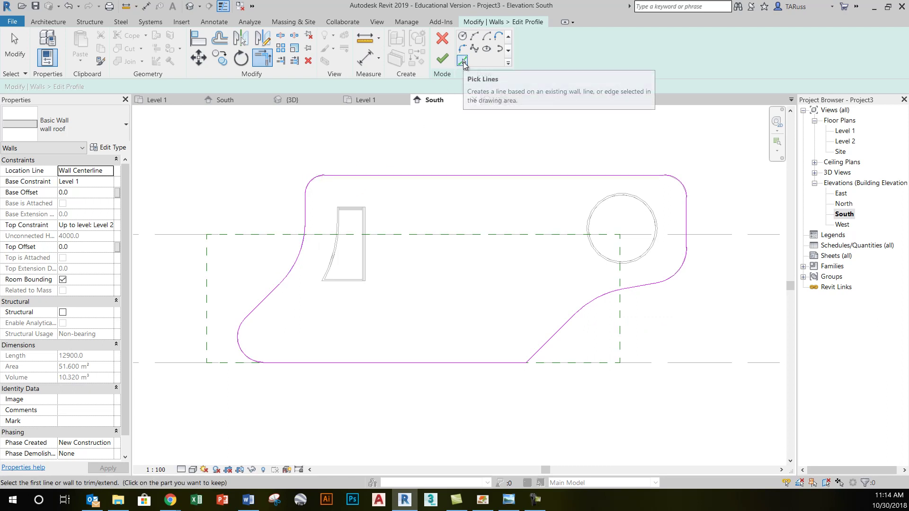
- Set the Pick Lines offset to 300 and copy the top, right, diagonal and bottom edges outward
click(462, 60)
drag(48, 86, 29, 97)
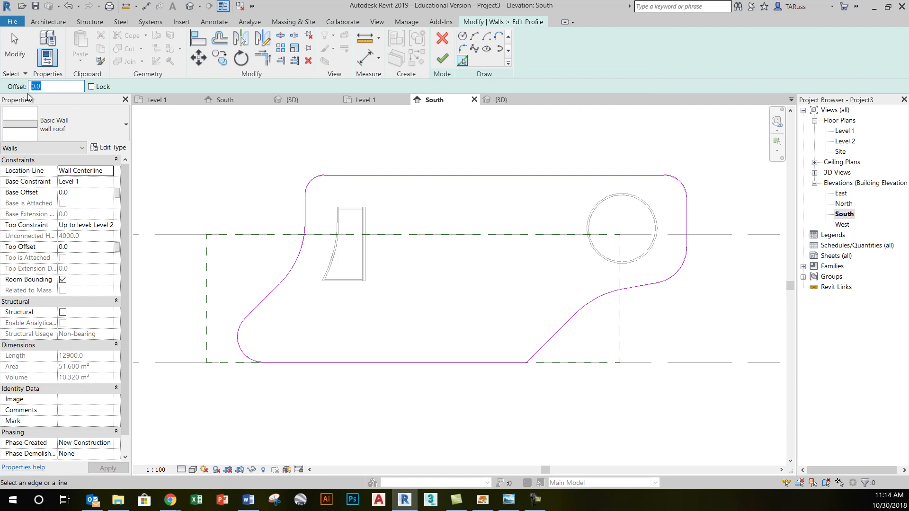
text(300)
key(Return)
click(306, 184)
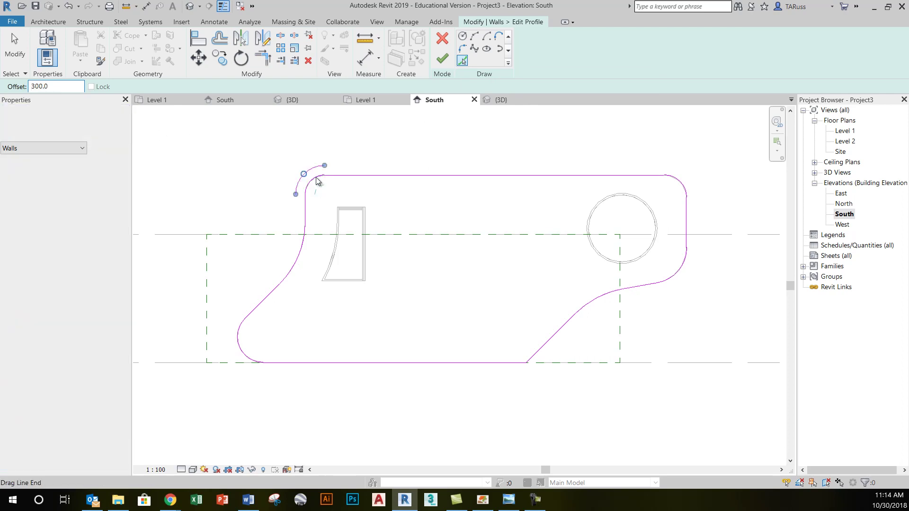
click(345, 173)
click(677, 180)
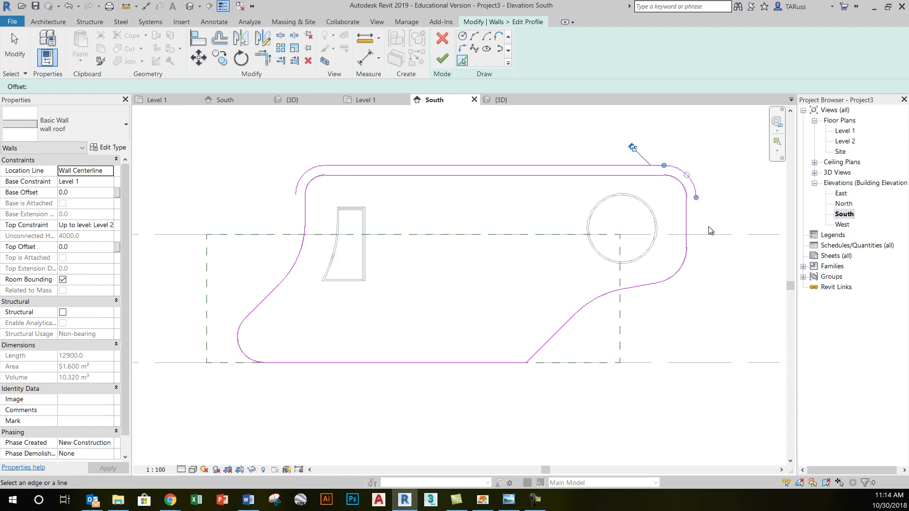
click(687, 222)
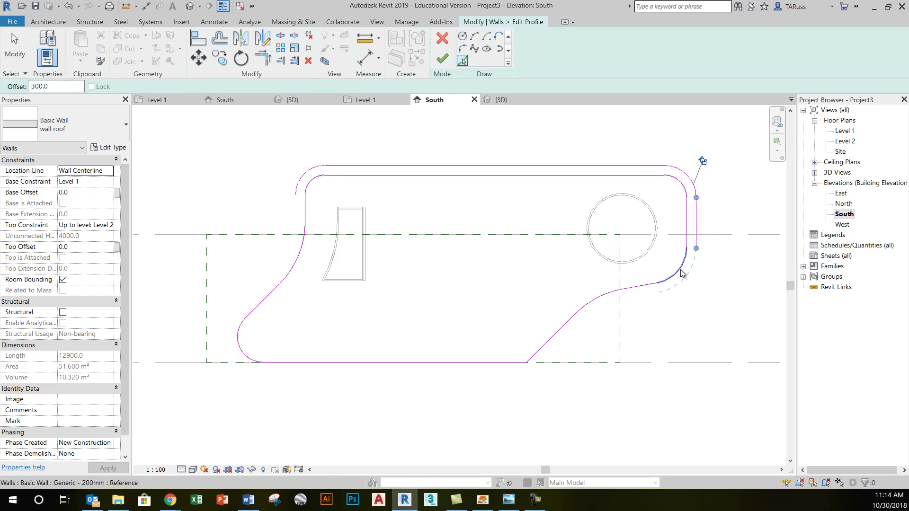
click(681, 274)
click(637, 286)
click(598, 303)
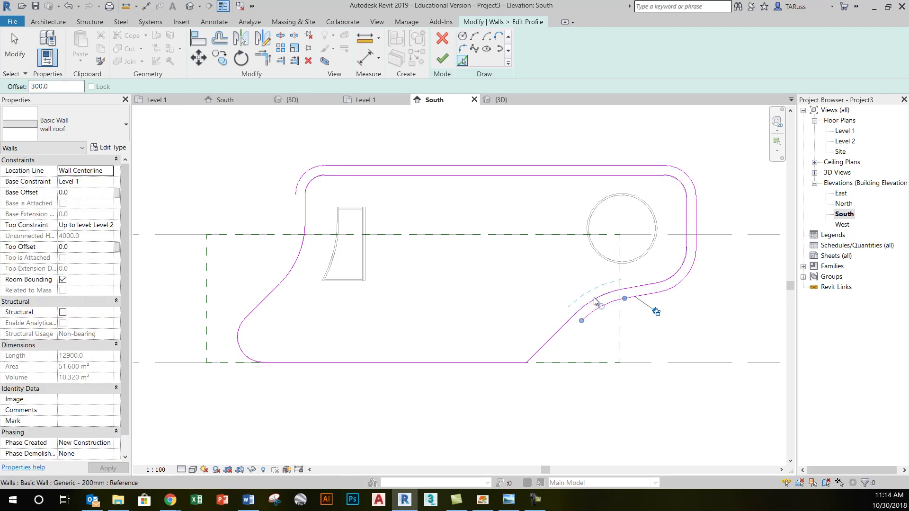
click(558, 332)
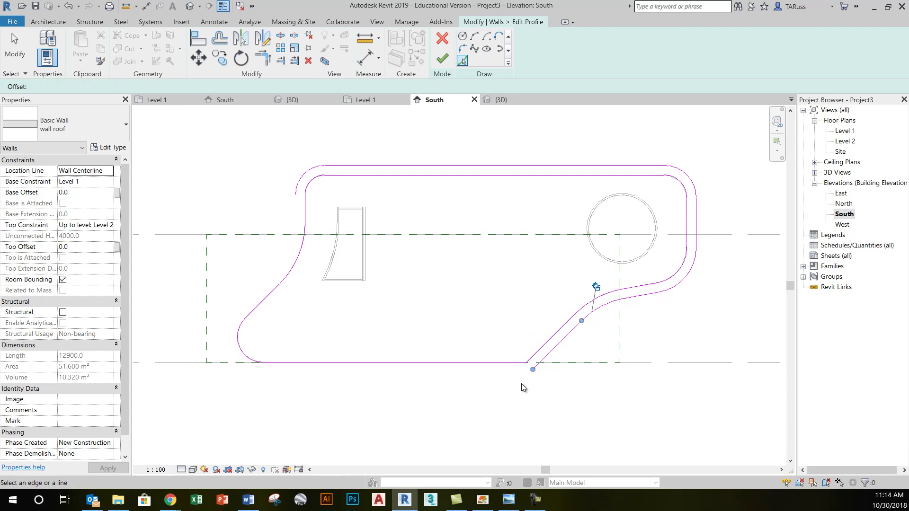
click(500, 365)
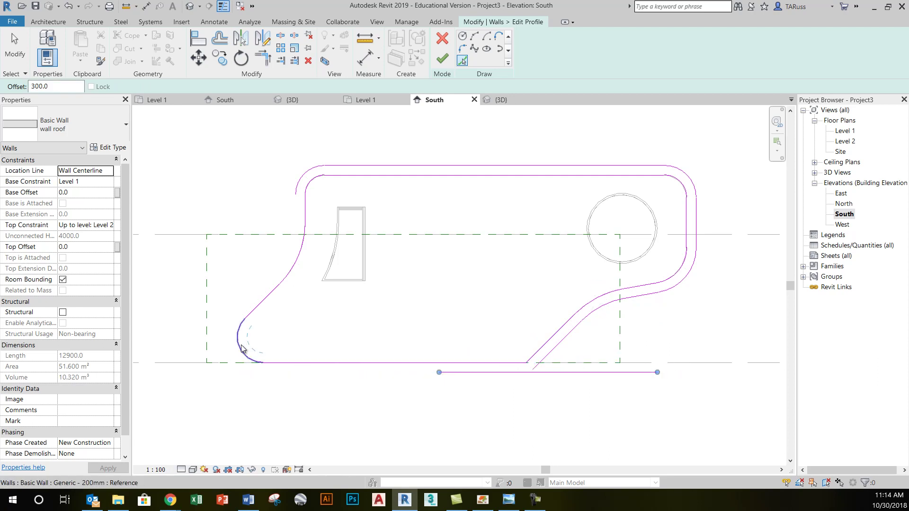
- Copy the lower-left curve and left edges 300 outward to close the outer loop
scroll(237, 350, up, 5)
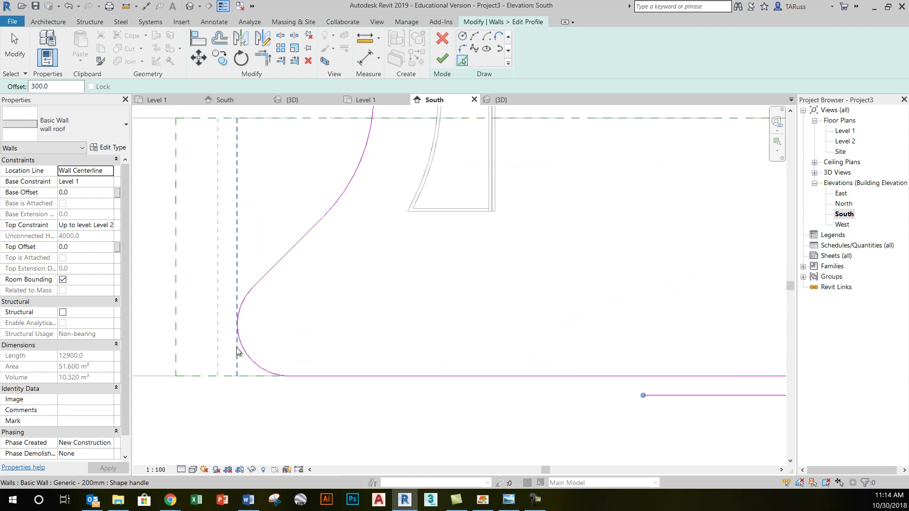
click(246, 359)
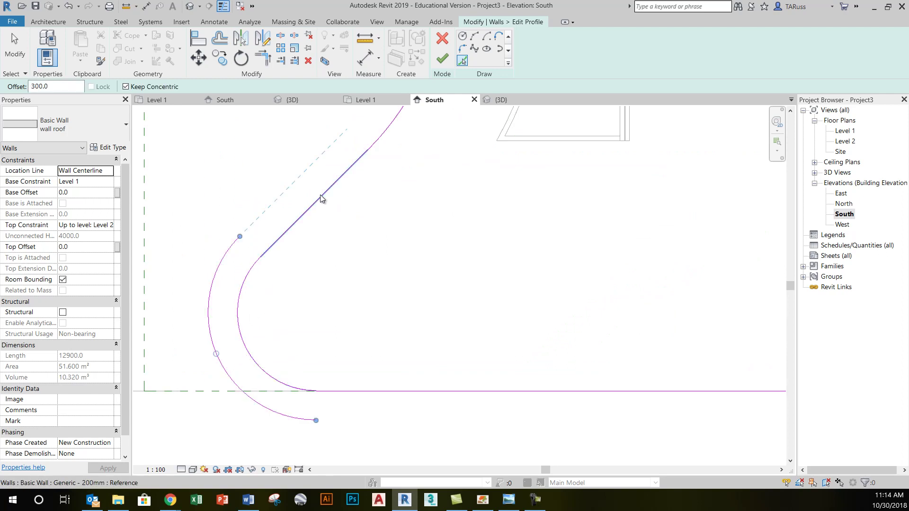
scroll(365, 385, down, 3)
scroll(434, 282, down, 2)
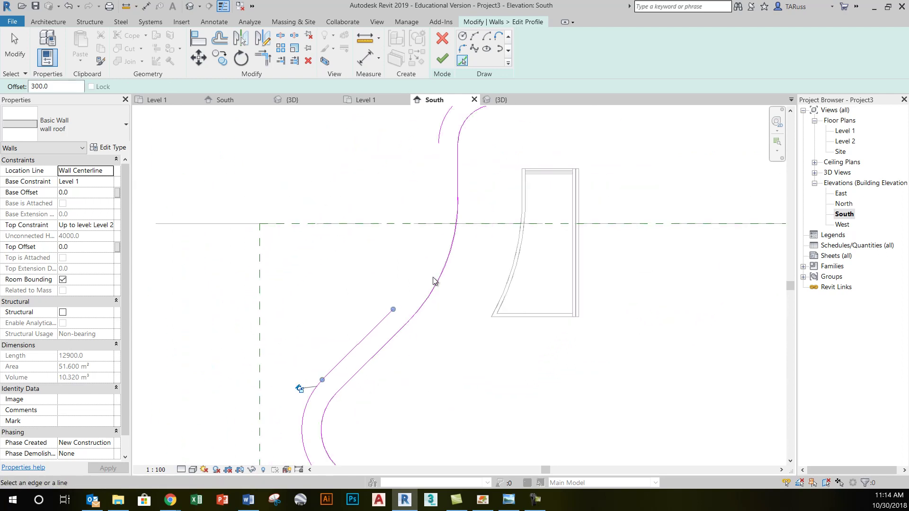
click(444, 252)
scroll(476, 145, up, 2)
click(445, 203)
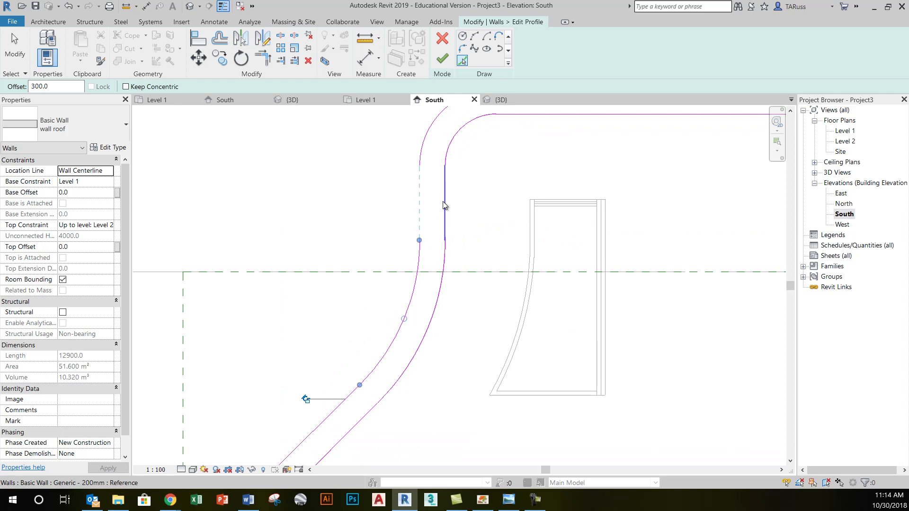
scroll(314, 209, down, 3)
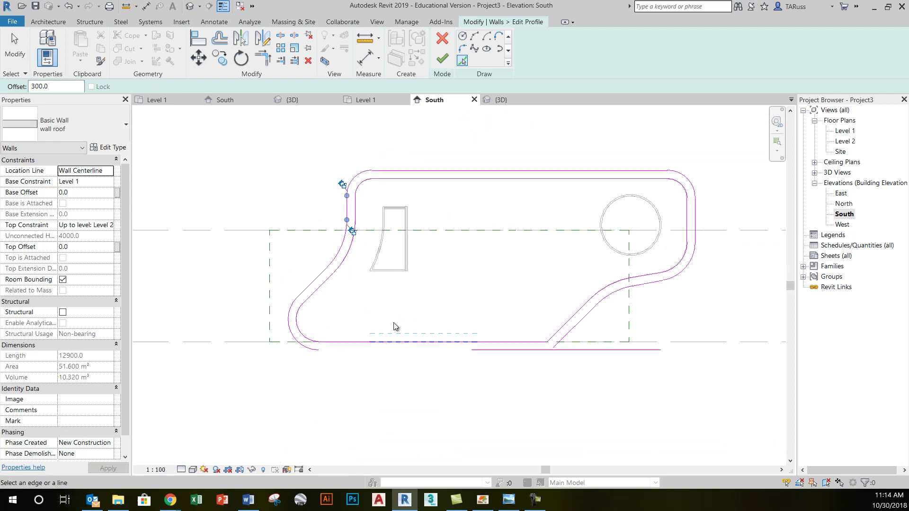
- With TR, join the outer bottom line to the arc and diagonal, then finish the profile
key(t)
key(r)
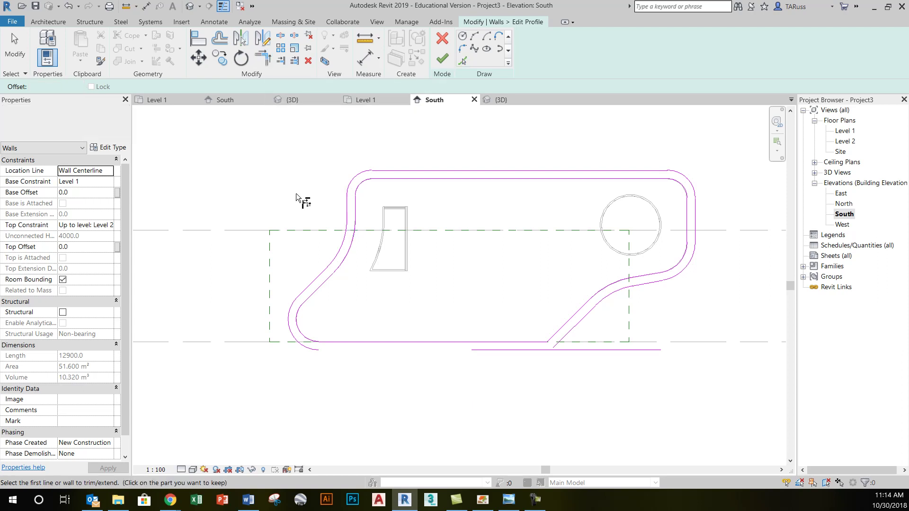
click(310, 351)
click(492, 352)
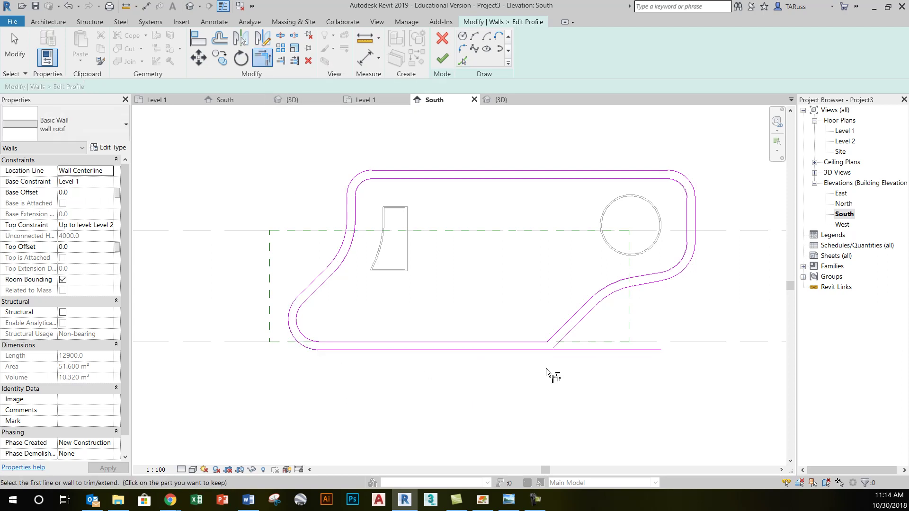
scroll(539, 350, up, 2)
click(538, 354)
click(568, 338)
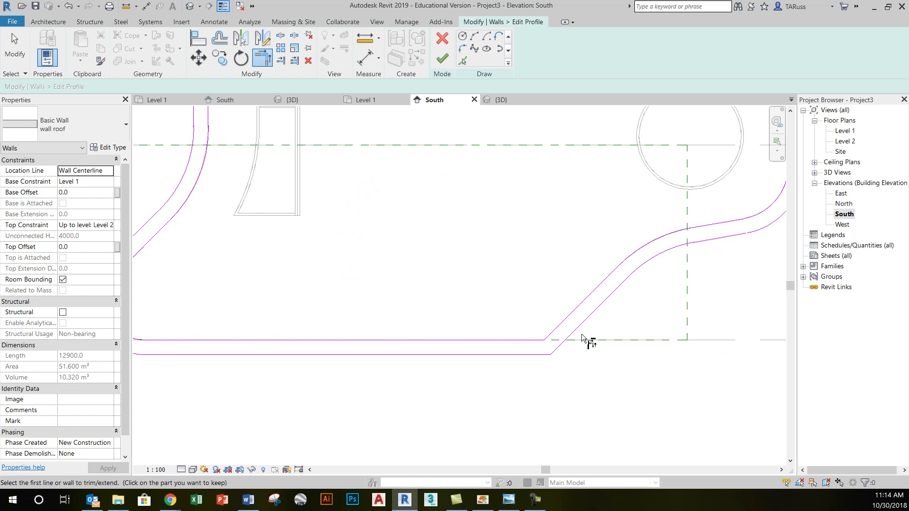
scroll(592, 327, down, 3)
scroll(473, 270, up, 2)
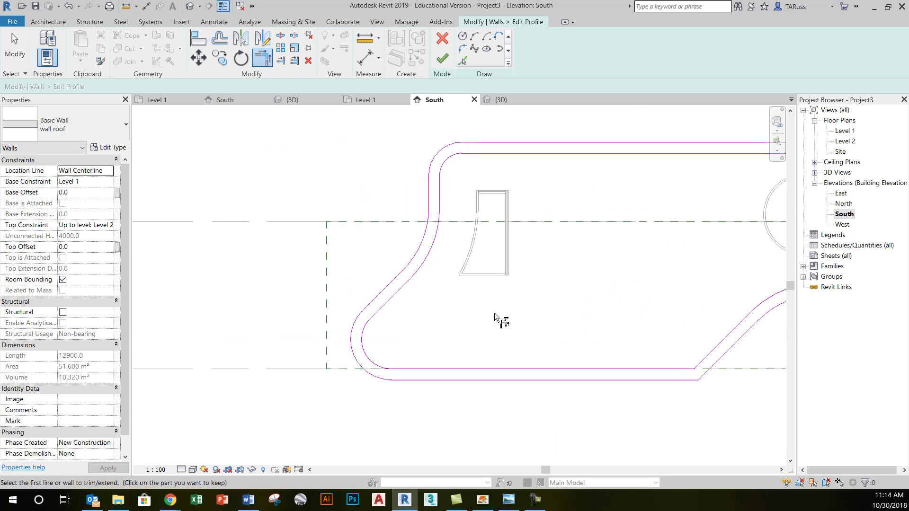
scroll(474, 331, down, 2)
scroll(426, 313, down, 2)
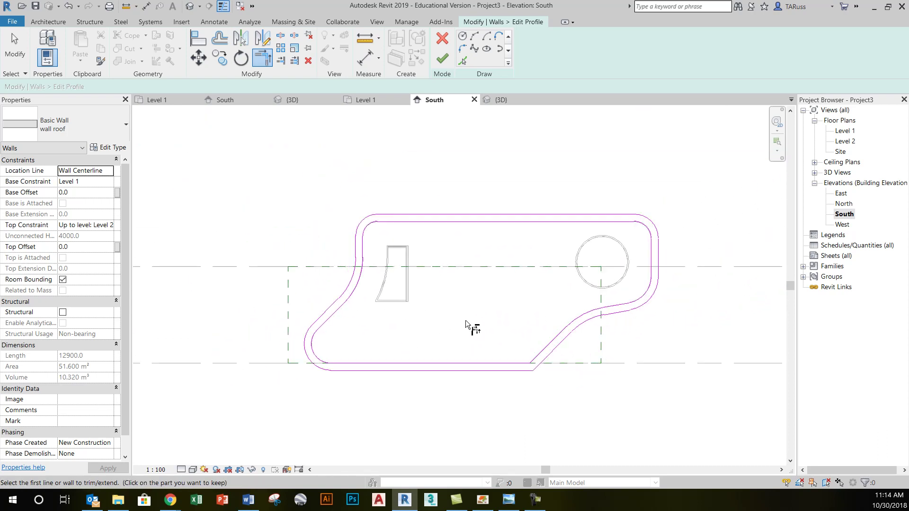
scroll(476, 326, up, 2)
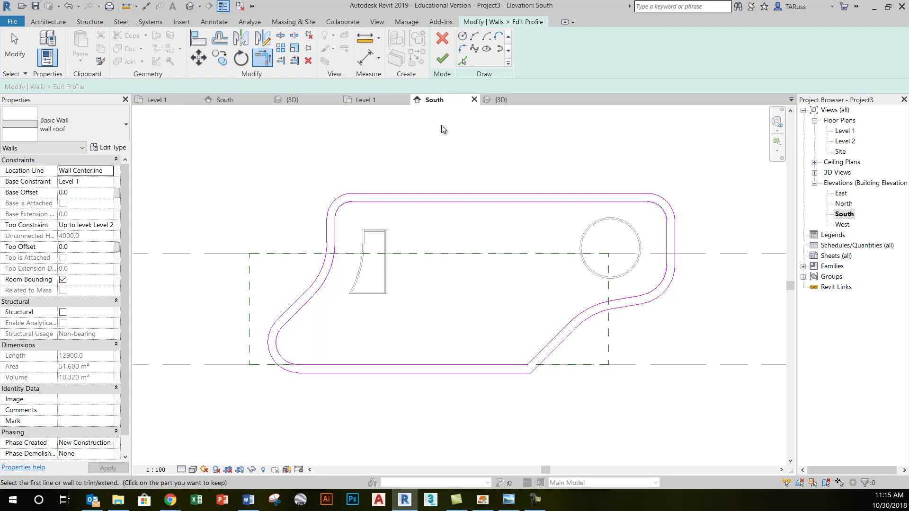
click(442, 59)
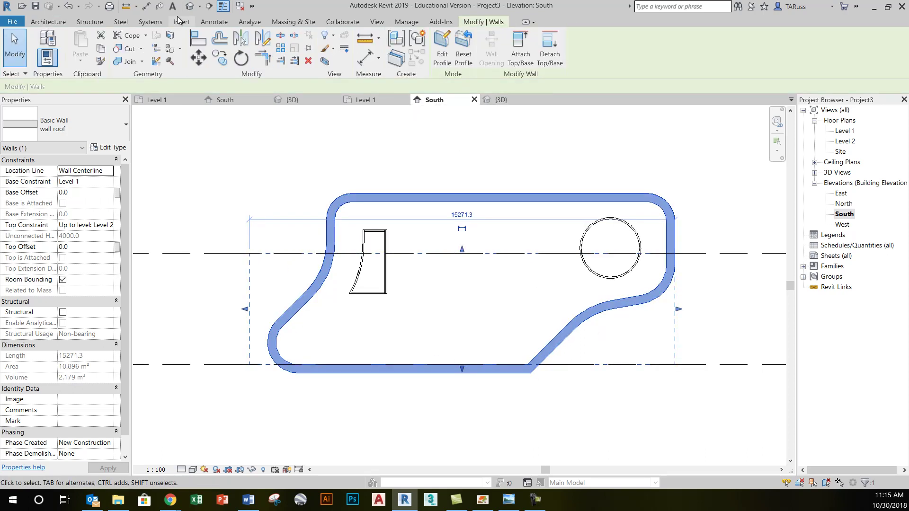
- Orbit the default 3D view around the rounded wall roof band and select it
click(190, 6)
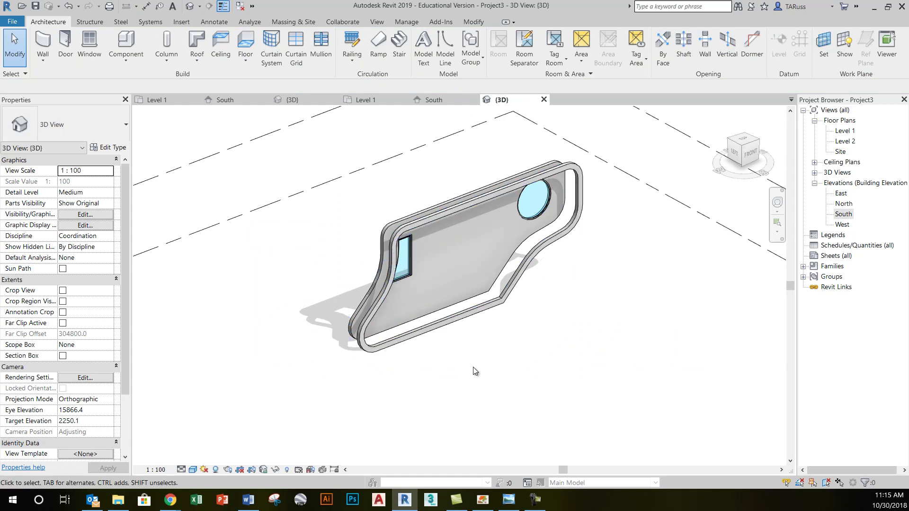
shift+middle_drag(473, 368, 430, 373)
scroll(484, 246, up, 4)
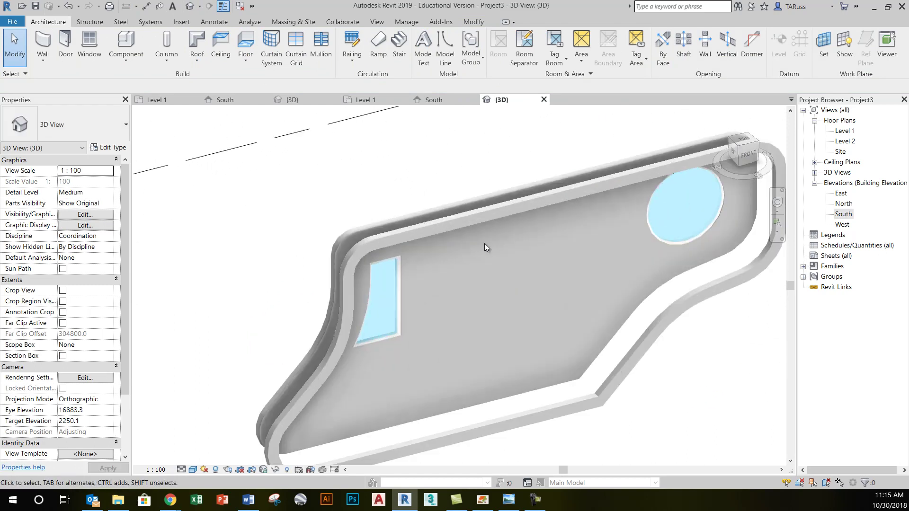
scroll(484, 243, down, 3)
shift+middle_drag(396, 243, 458, 243)
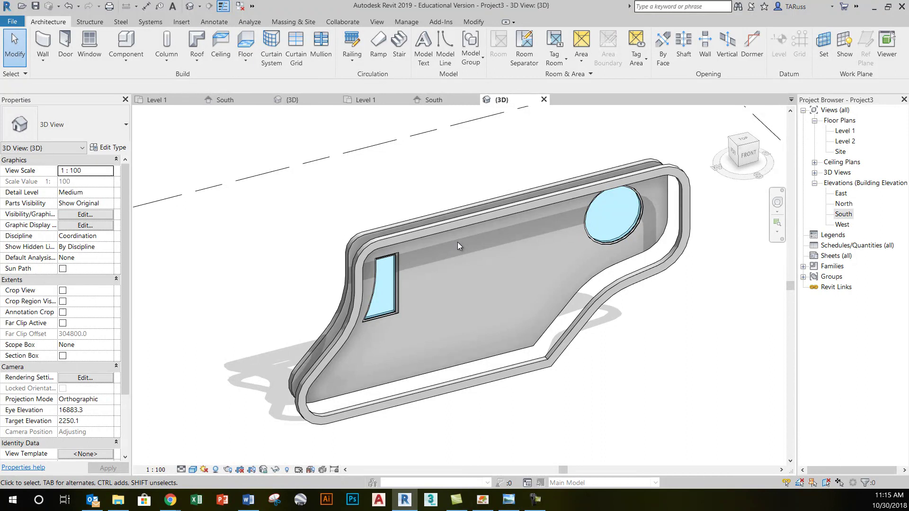
click(602, 300)
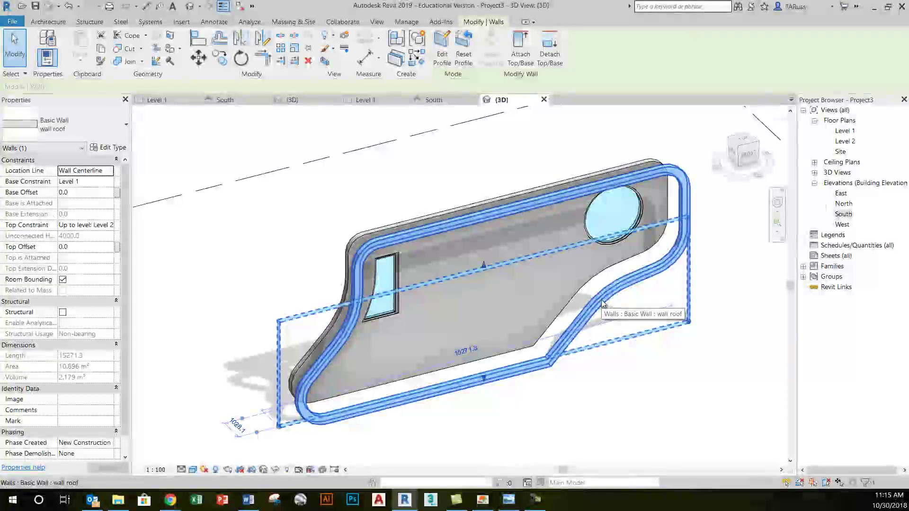
shift+middle_drag(603, 303, 530, 284)
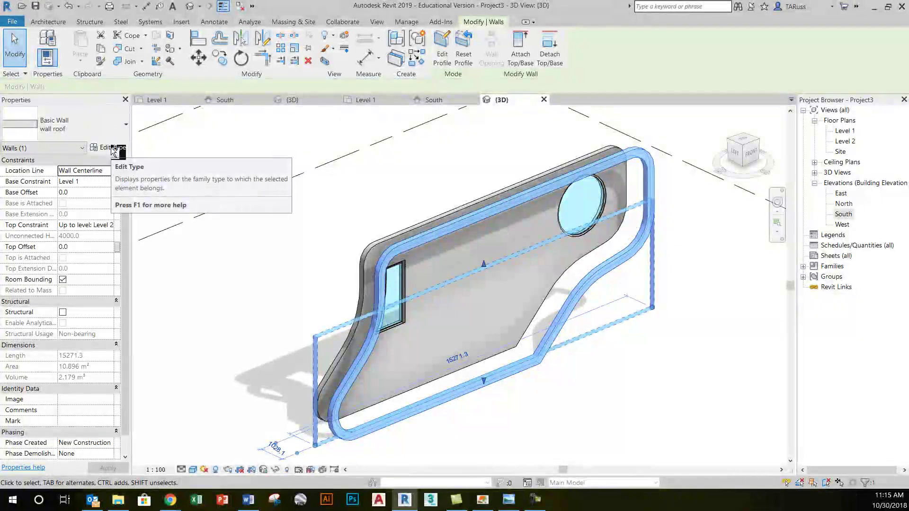
- Set the wall roof type's structure layer thickness to 10000
click(113, 148)
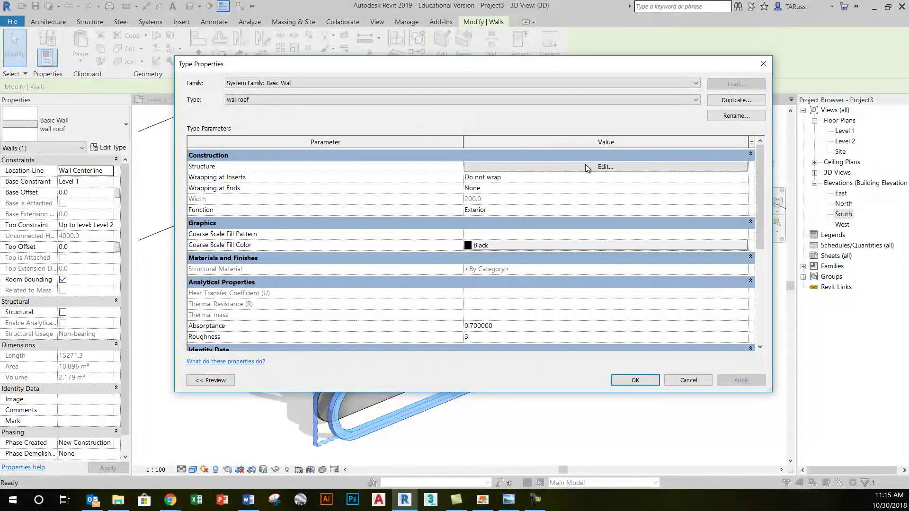
click(586, 167)
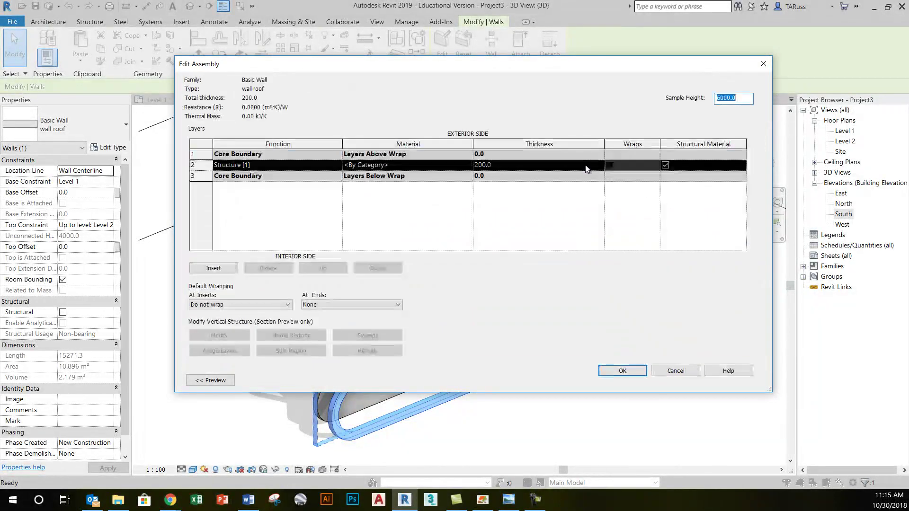
click(497, 167)
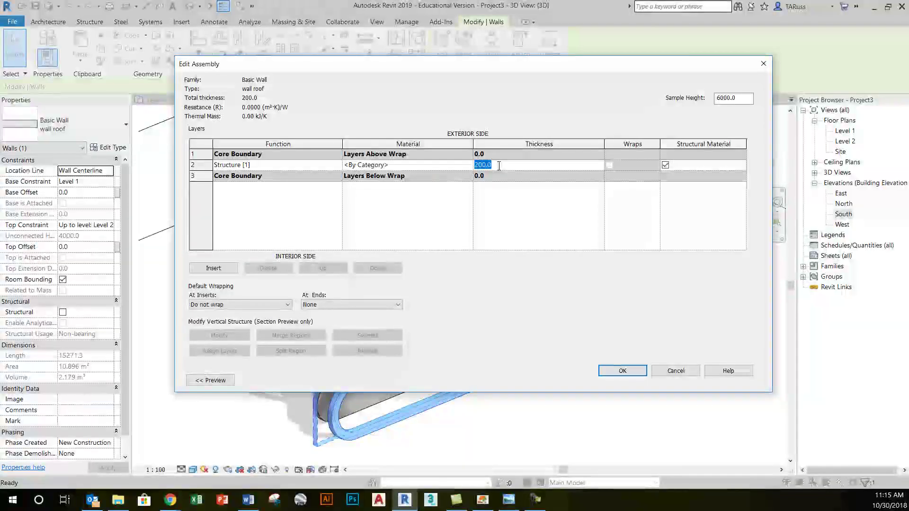
text(1)
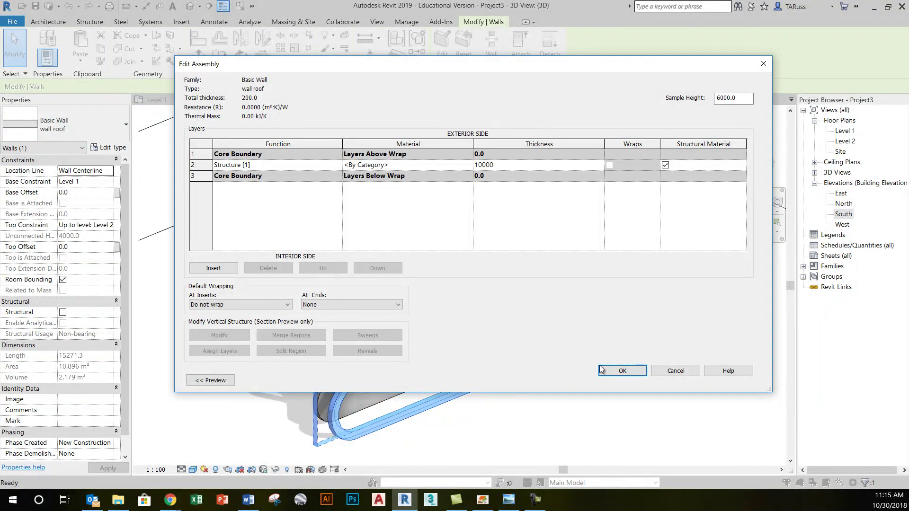
click(600, 370)
- Apply the 10000 thickness, orbit the thick shell in 3D, then return to Level 1 plan
click(636, 379)
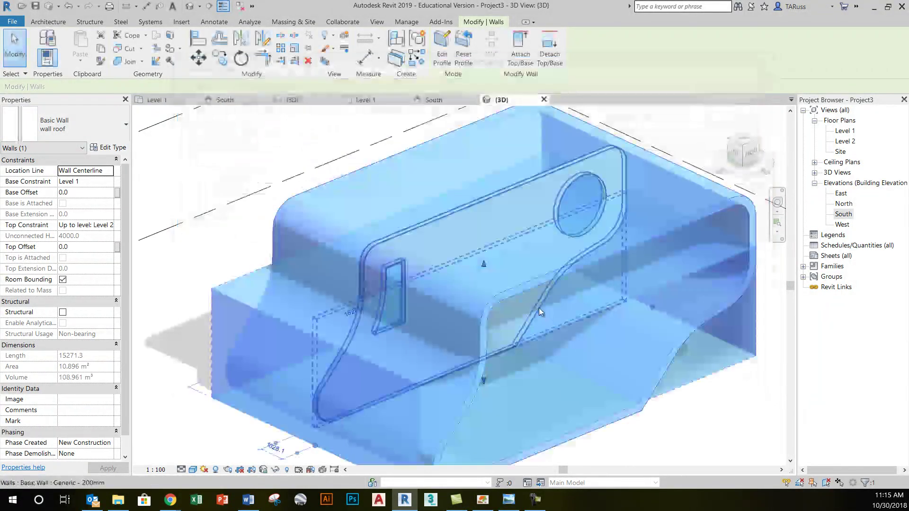
scroll(539, 308, down, 6)
click(619, 368)
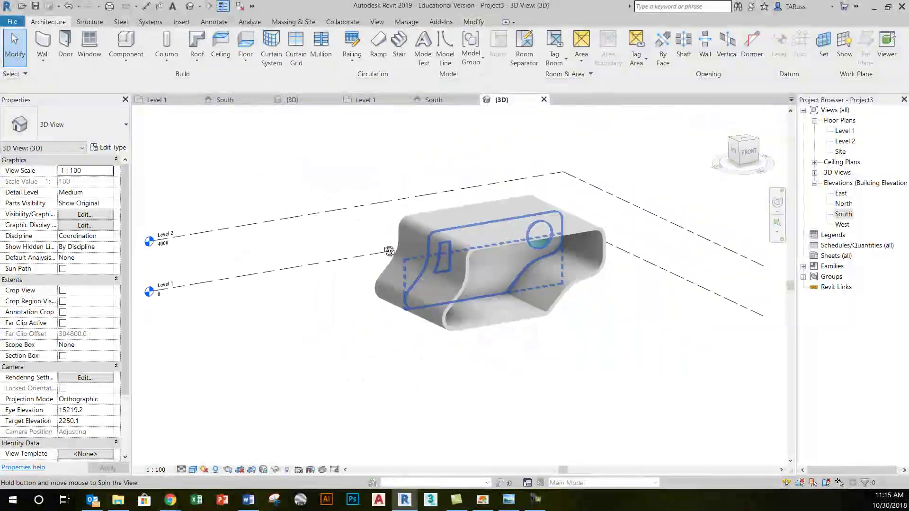
shift+middle_drag(389, 250, 433, 269)
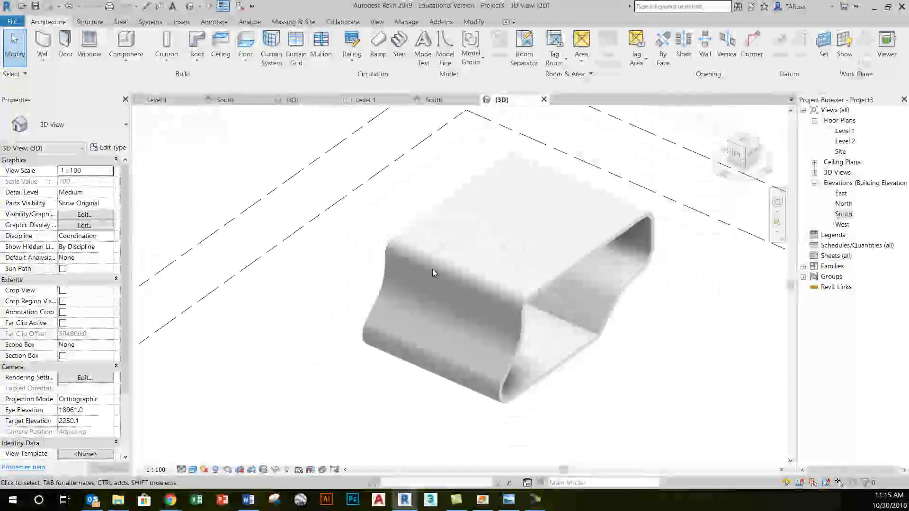
scroll(432, 269, down, 3)
shift+middle_drag(512, 365, 539, 288)
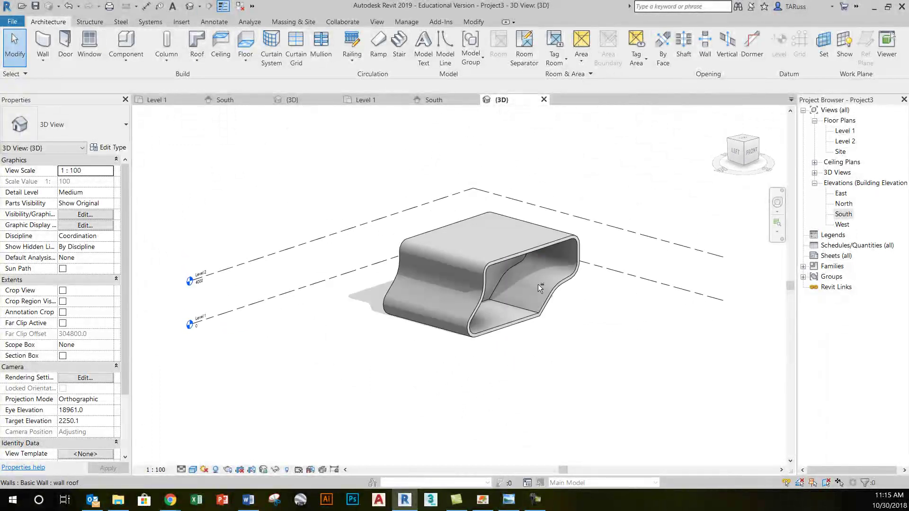
scroll(477, 269, up, 3)
scroll(548, 286, down, 1)
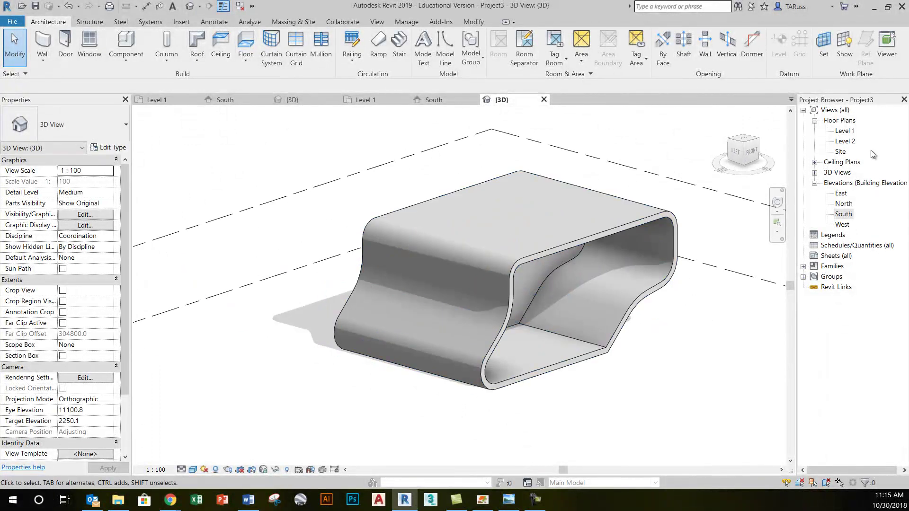
double_click(846, 131)
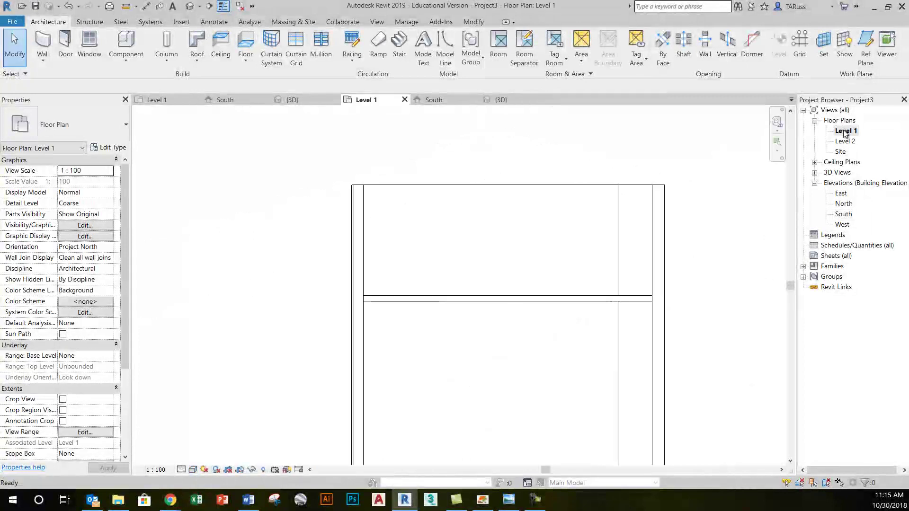
- Move the wall roof straight up from its midpoint in the Level 1 plan
scroll(440, 259, down, 2)
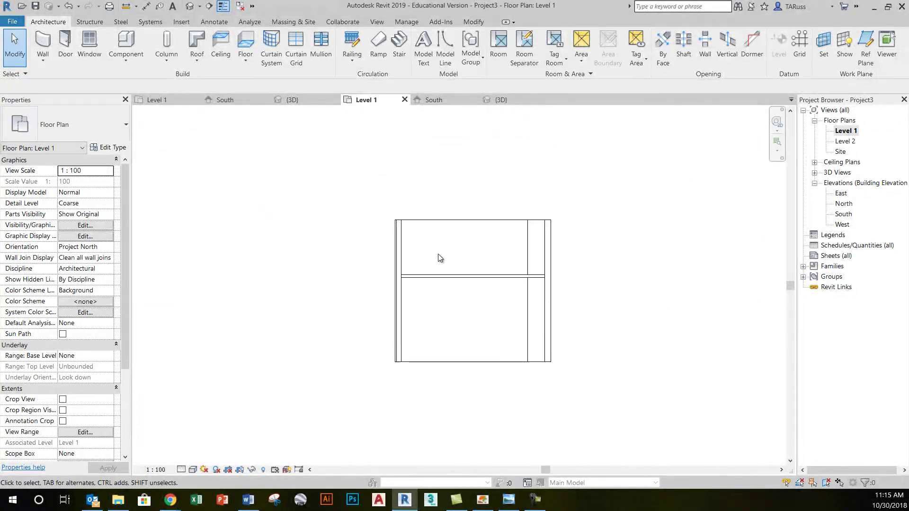
click(554, 311)
click(198, 57)
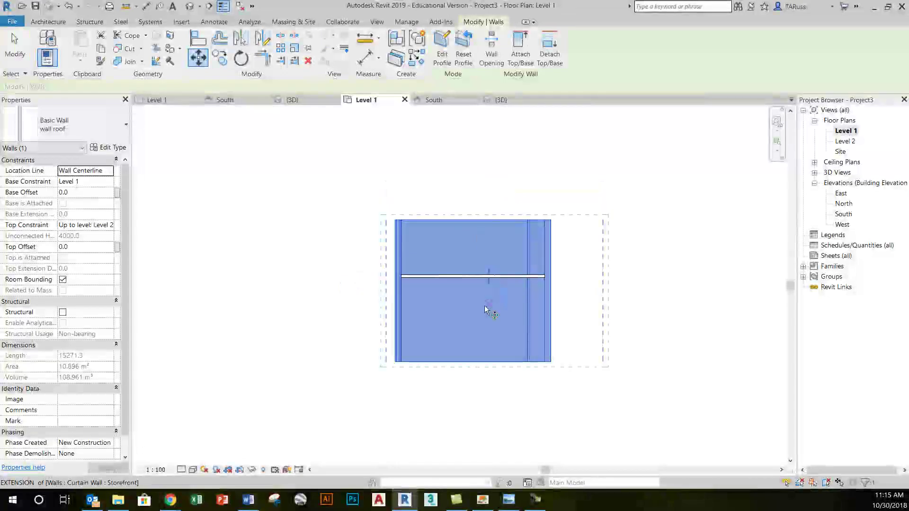
click(479, 367)
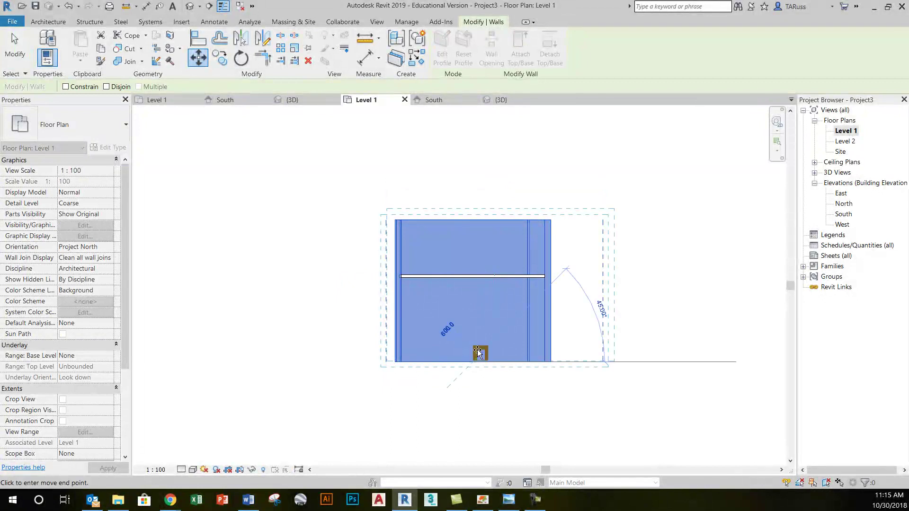
click(475, 297)
- Drag the wall roof slightly further up, then check the offset shell in the default 3D view
scroll(475, 305, up, 3)
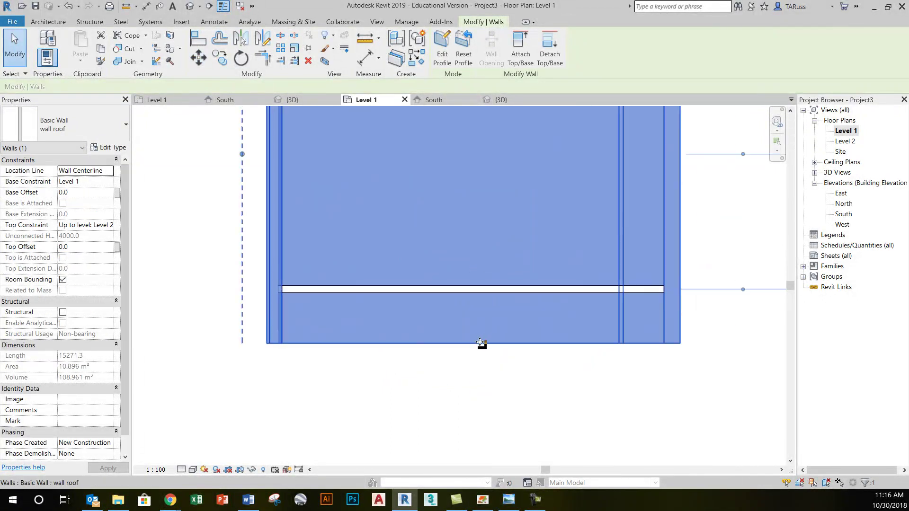
drag(481, 343, 481, 308)
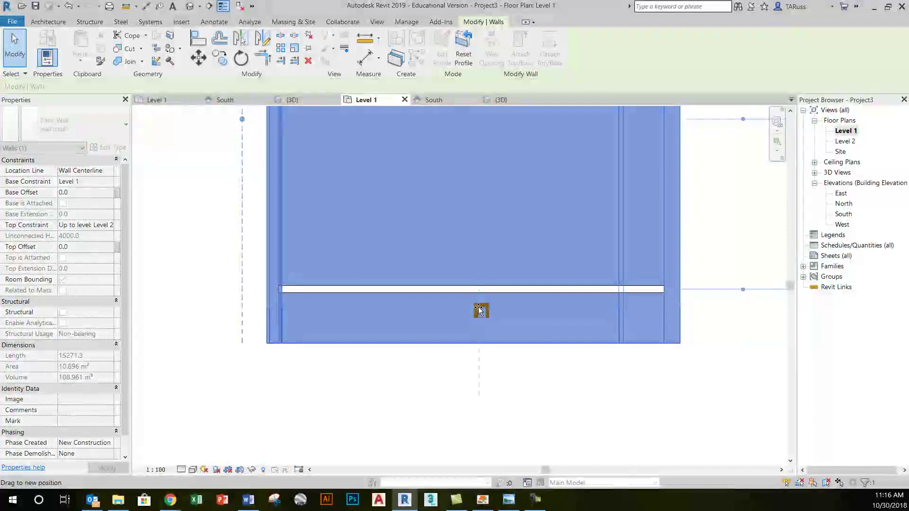
click(189, 7)
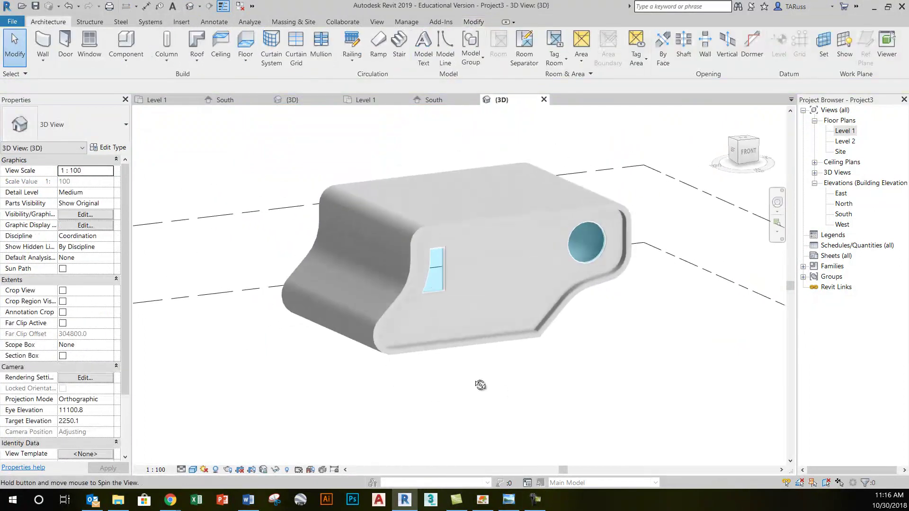